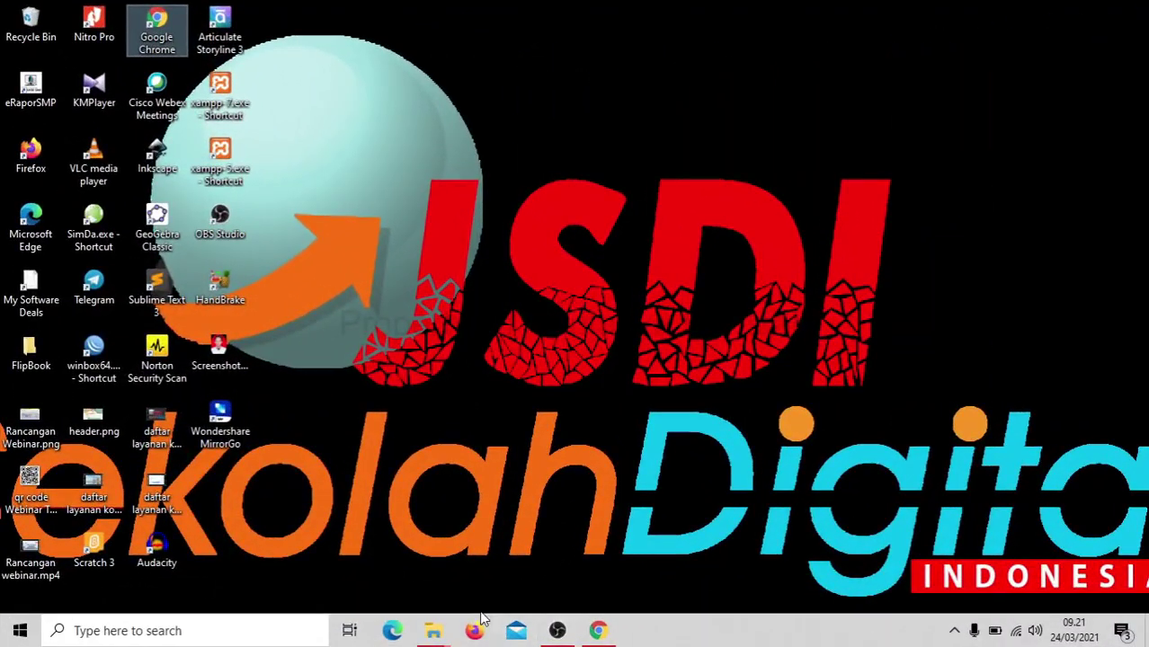
Bring up the Videos folder in File Explorer.
mouse_move(434, 635)
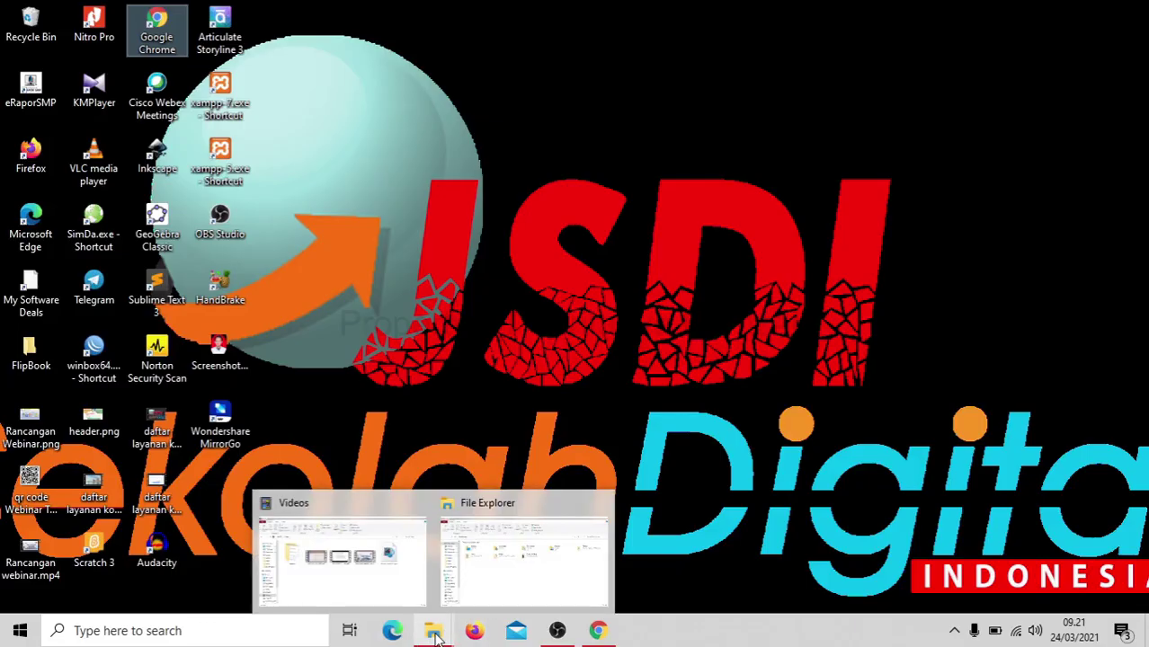
click(406, 585)
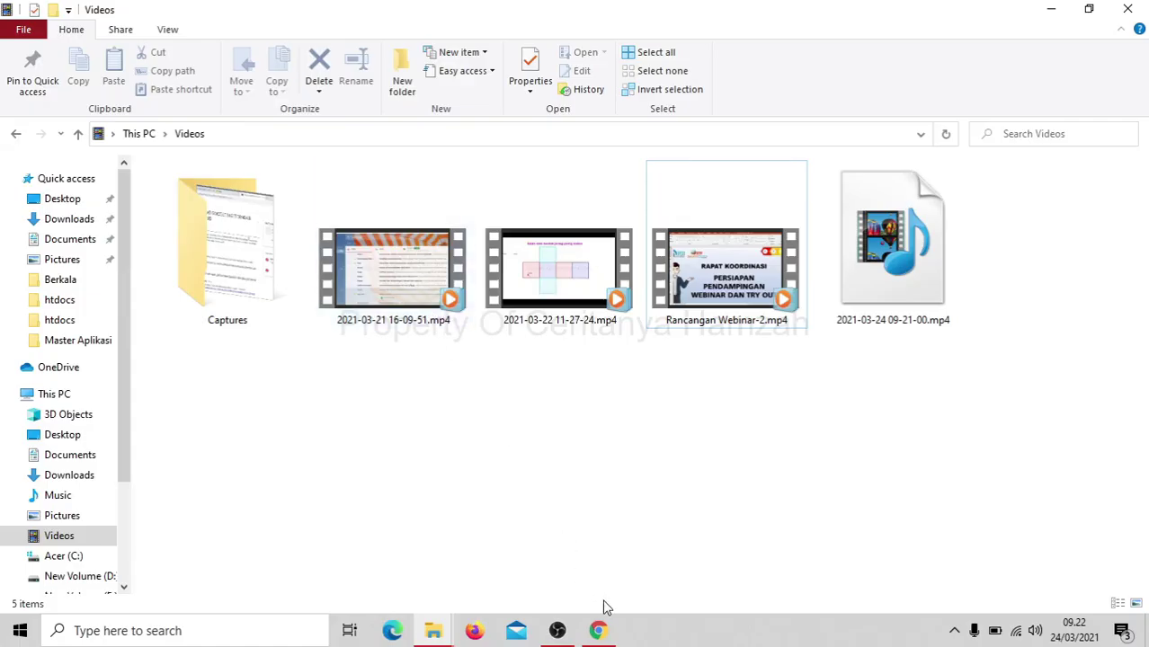
Switch to Chrome, search Google for "handbrake" in a new tab, and view the HandBrake website's download page.
click(604, 629)
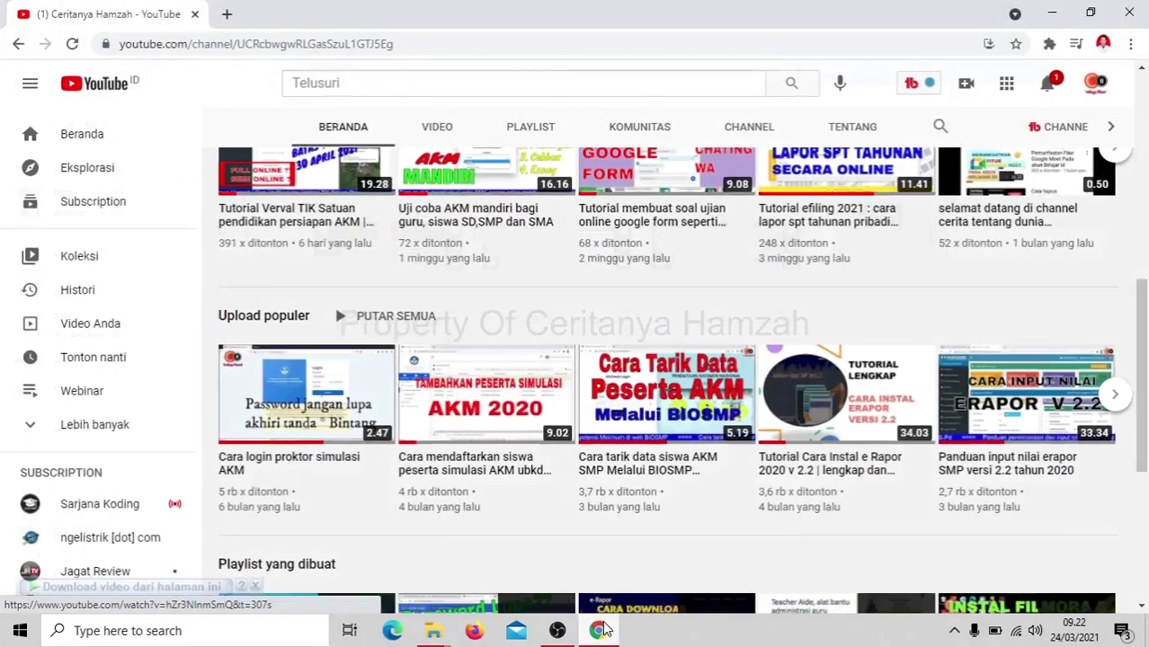
click(227, 14)
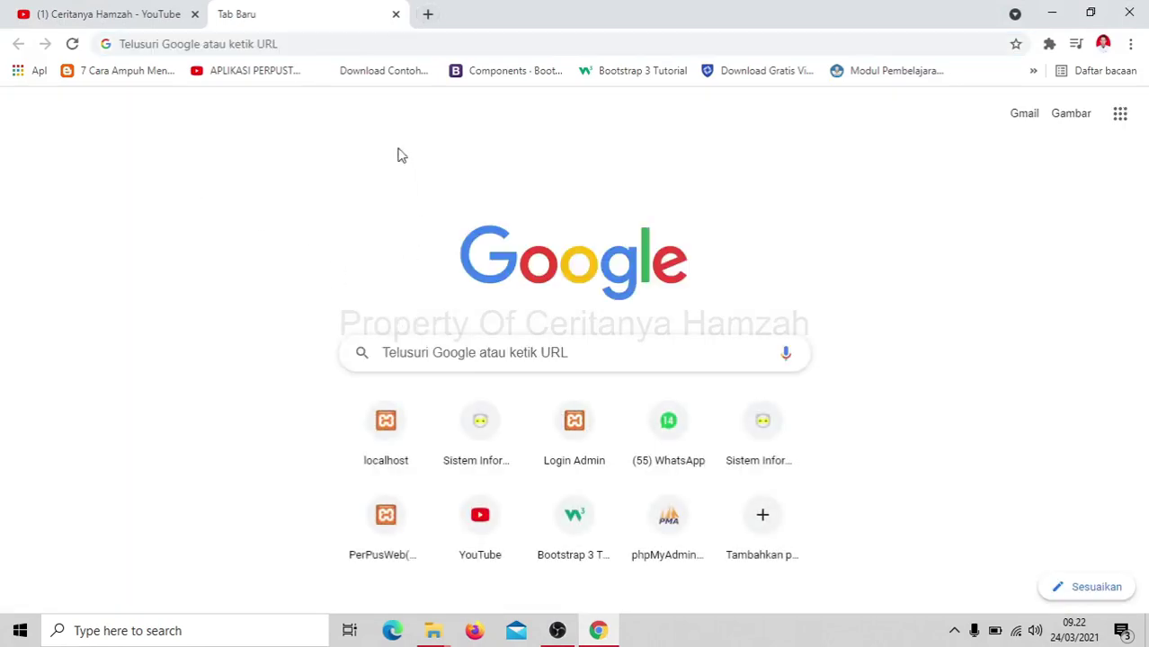
click(486, 366)
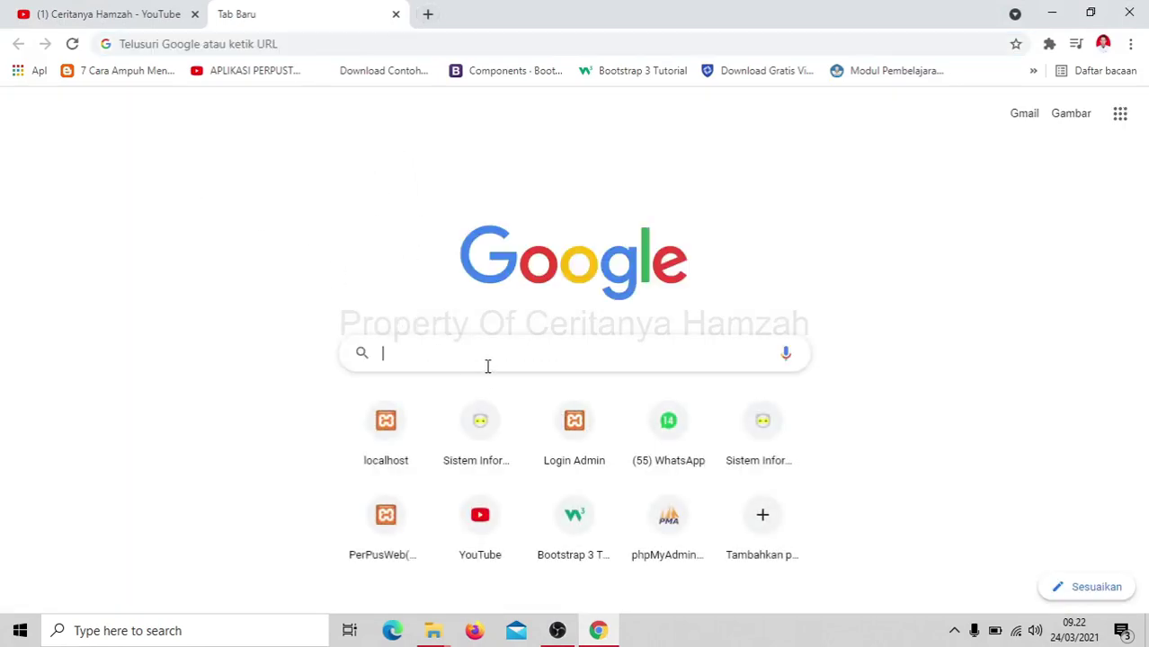
text(hand)
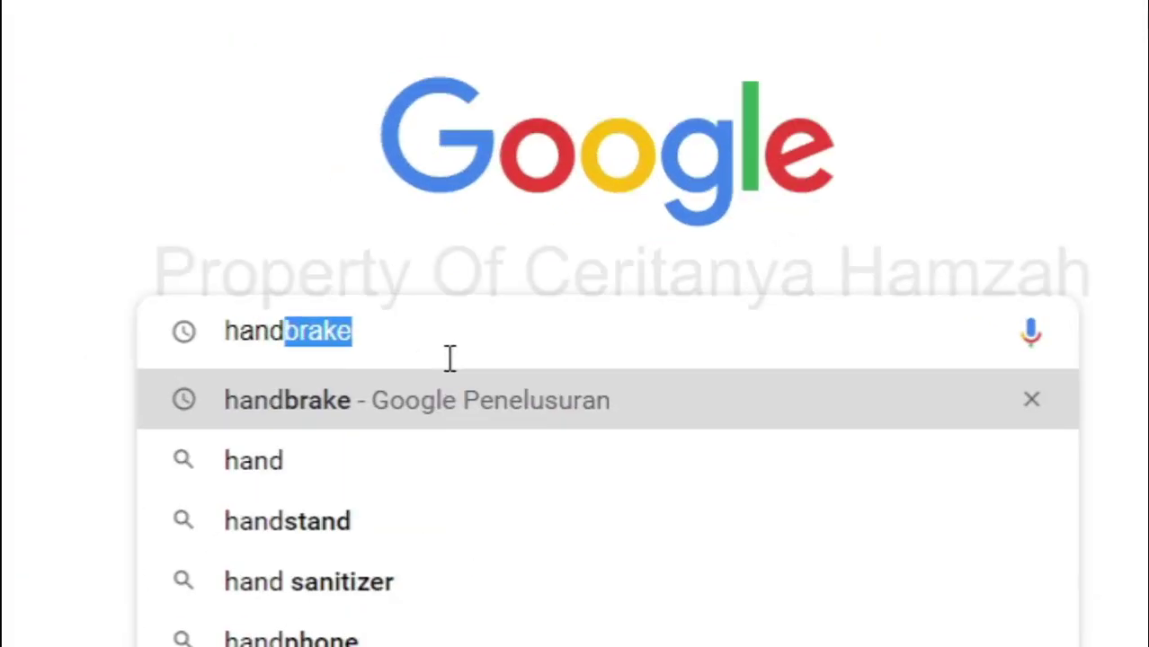
text(brake)
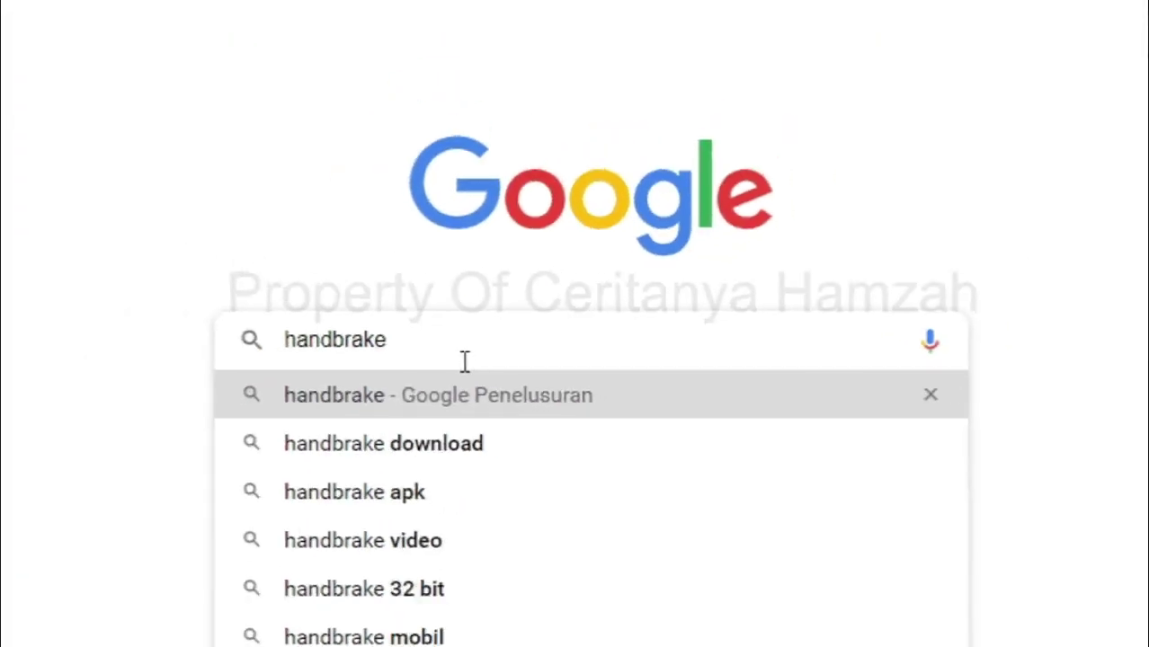
key(Return)
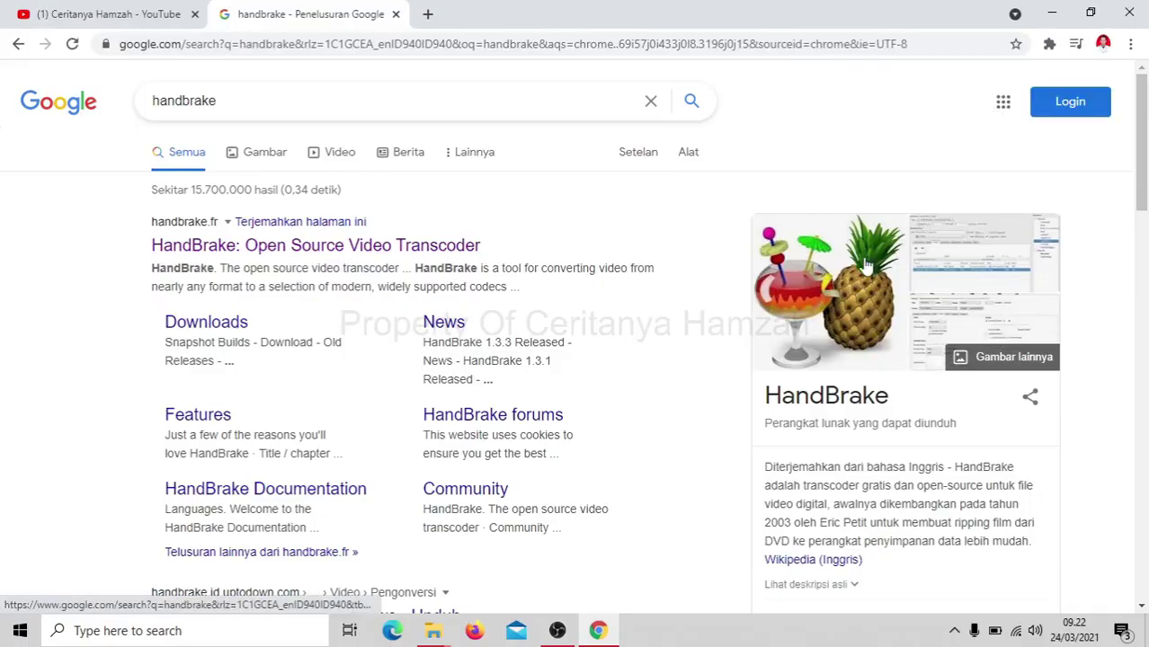
click(350, 254)
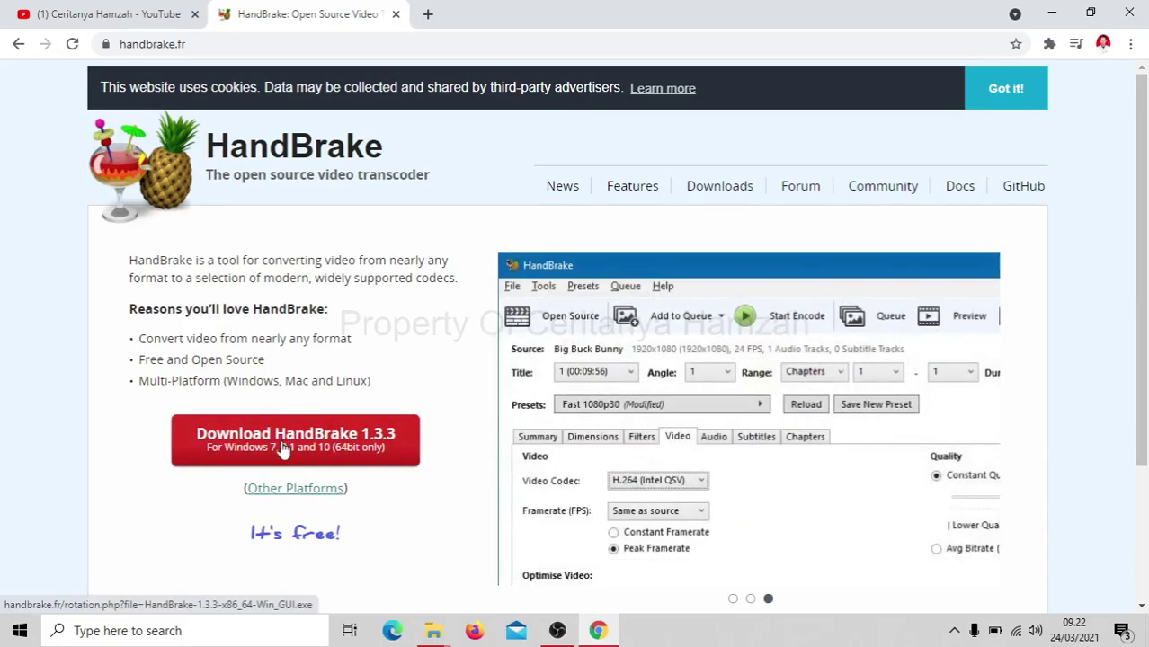
scroll(454, 373, down, 2)
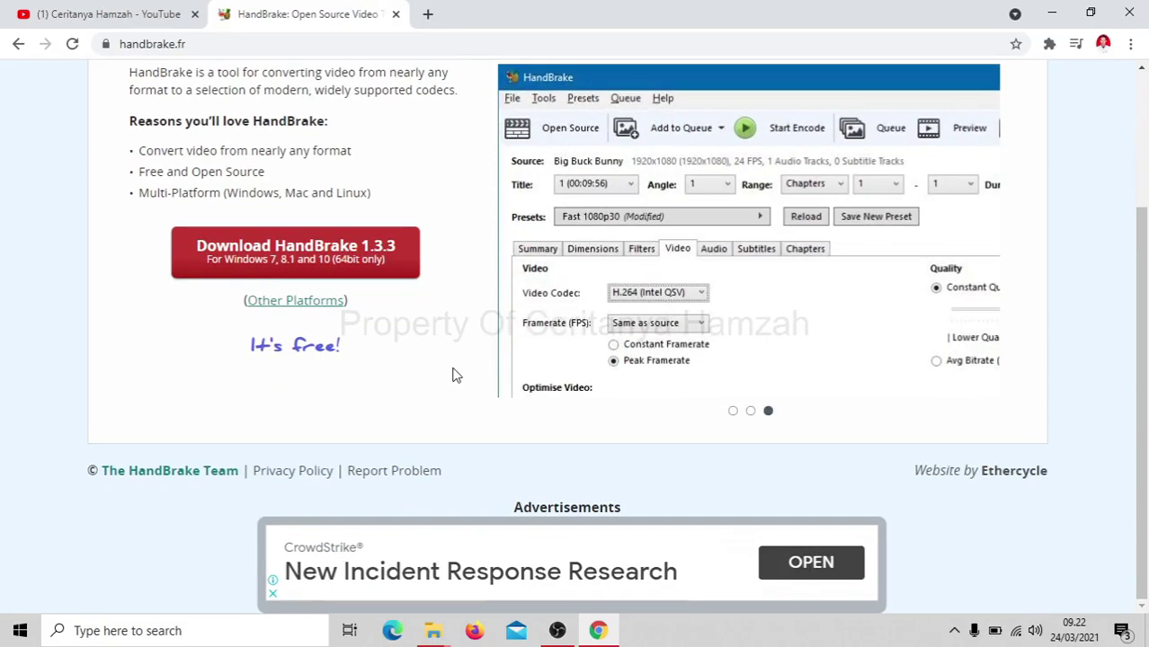
scroll(453, 373, up, 2)
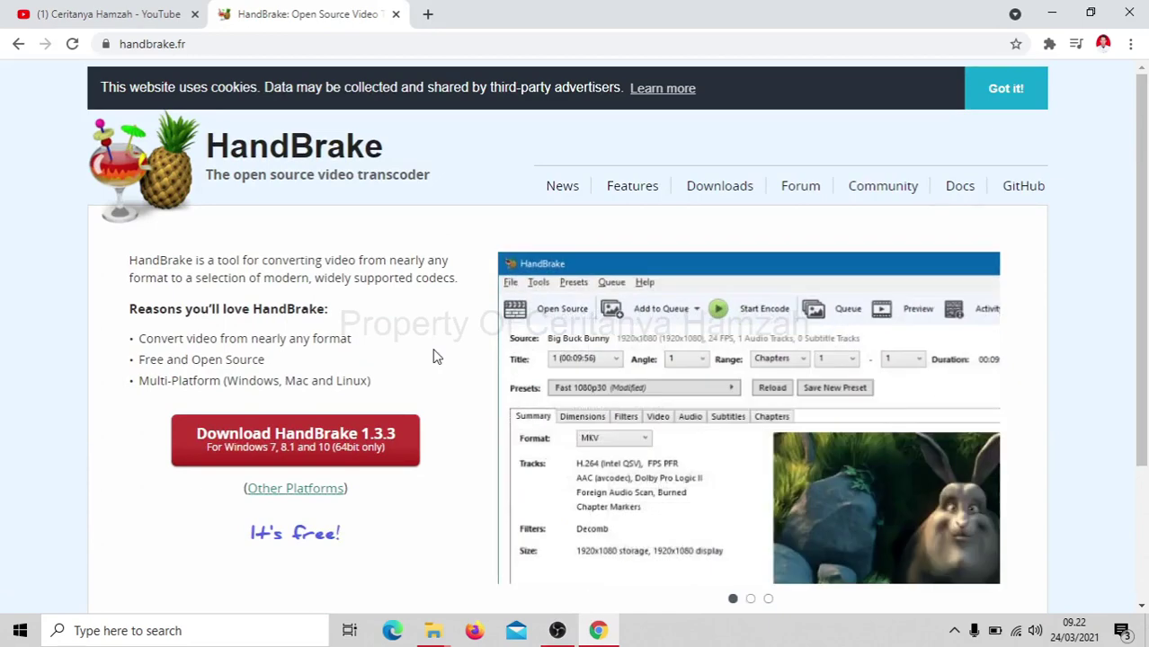
Launch HandBrake from the desktop and decline recovery of the unfinished queue items.
click(1058, 22)
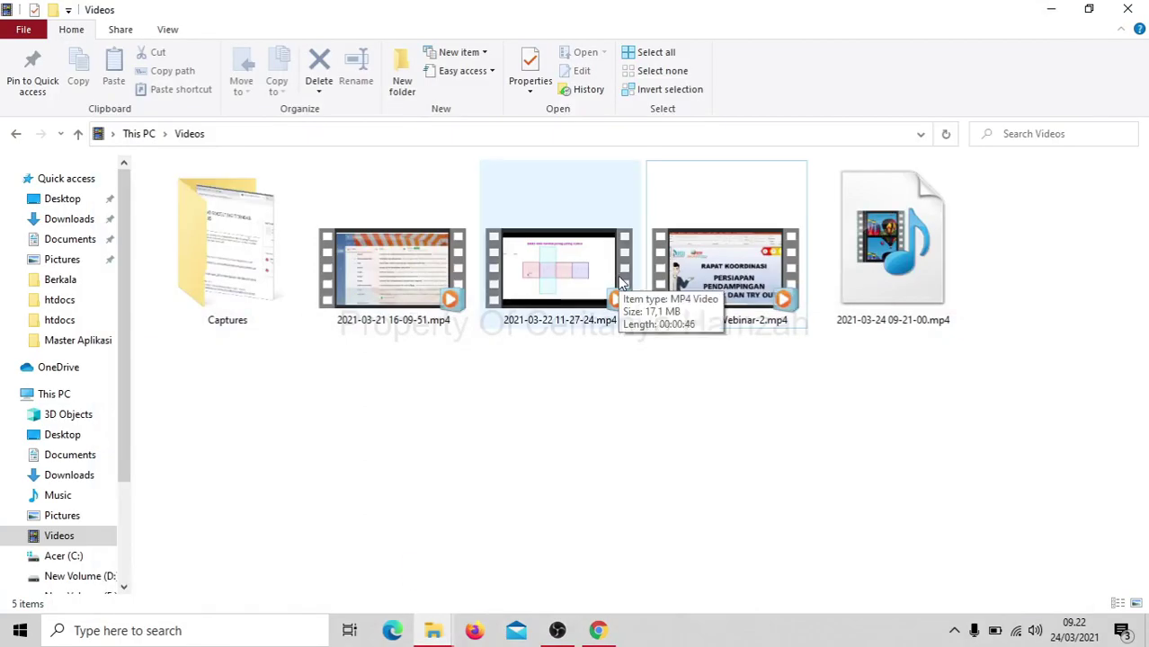
key(super+d)
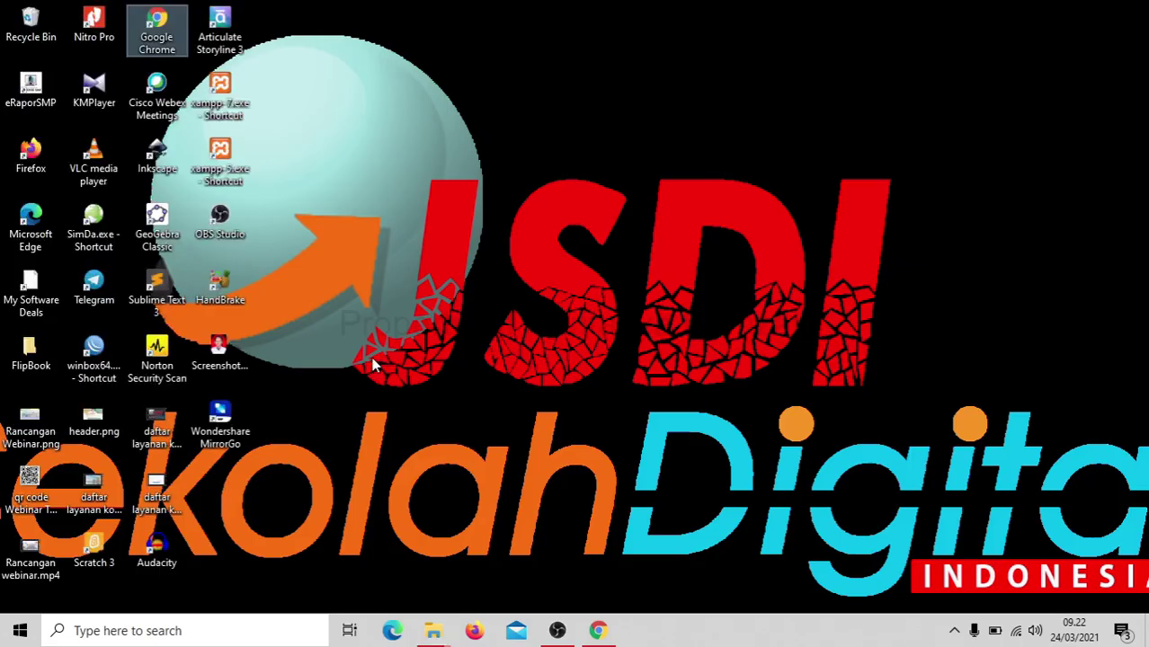
click(353, 319)
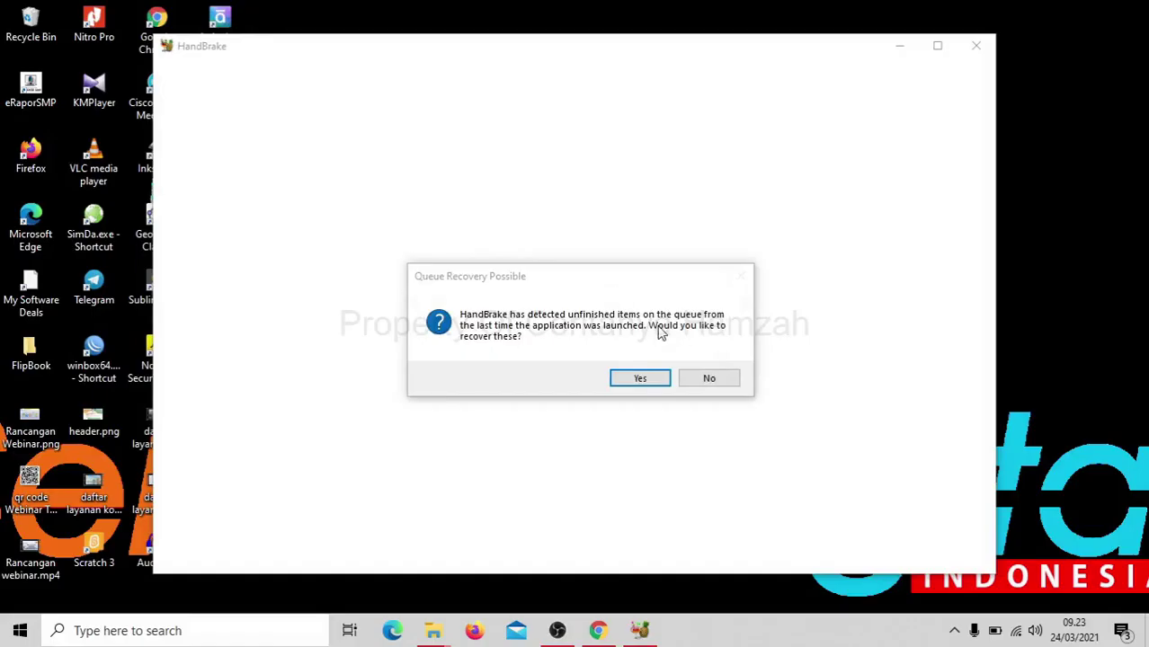
click(709, 378)
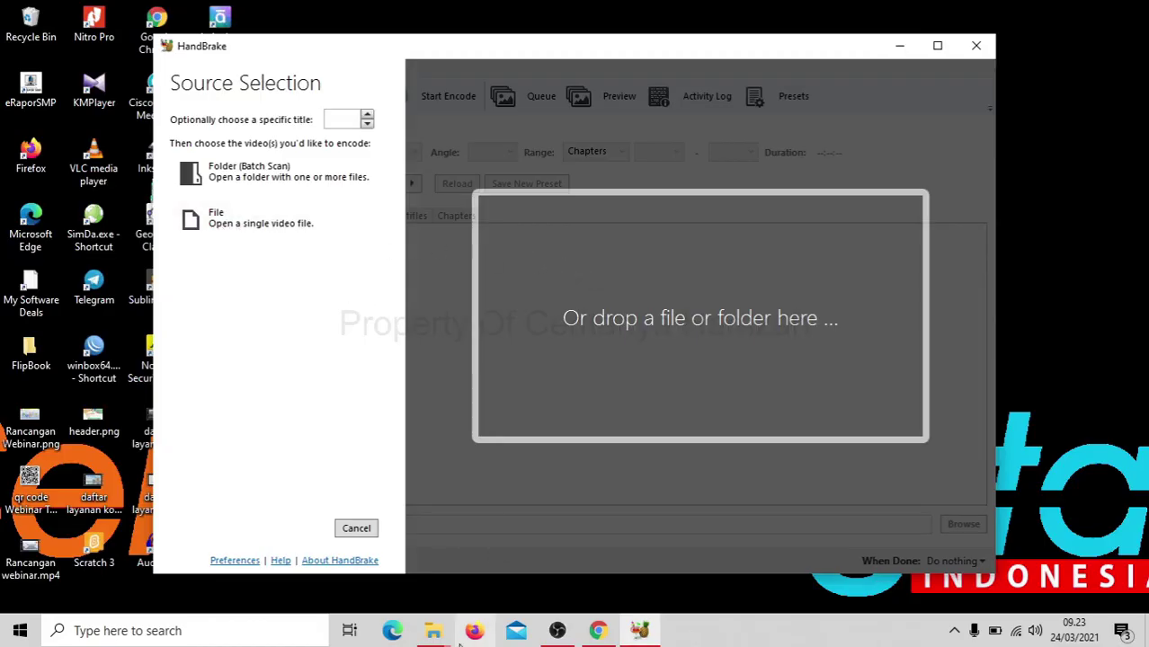
mouse_move(432, 632)
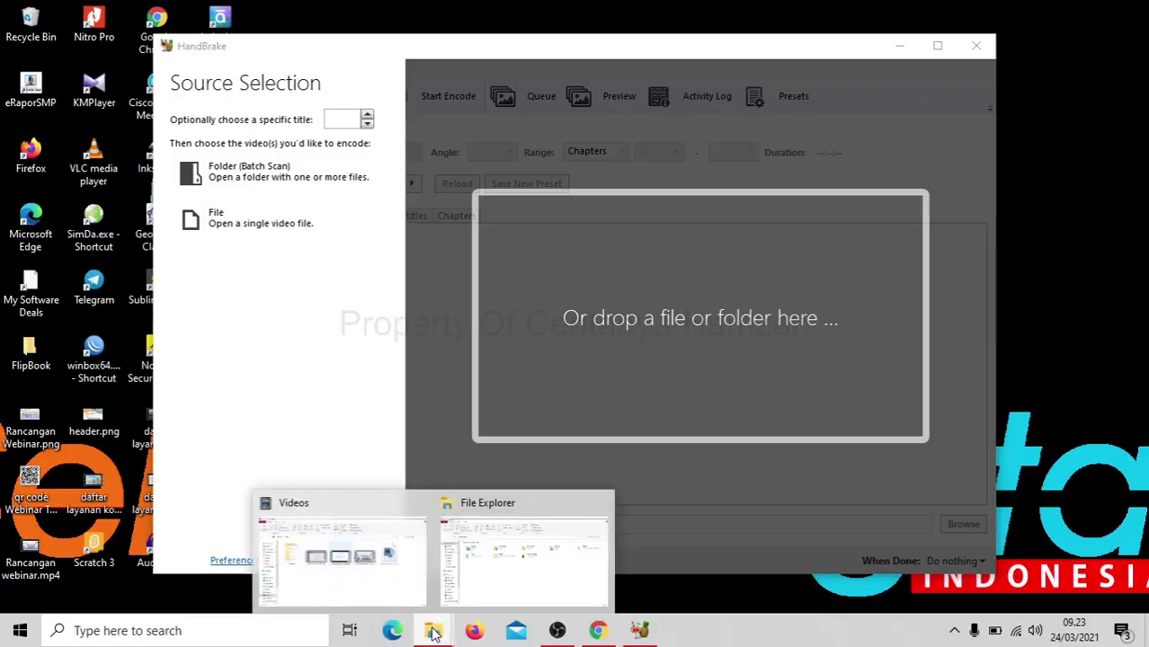
click(386, 567)
drag(399, 265, 638, 451)
drag(594, 372, 595, 372)
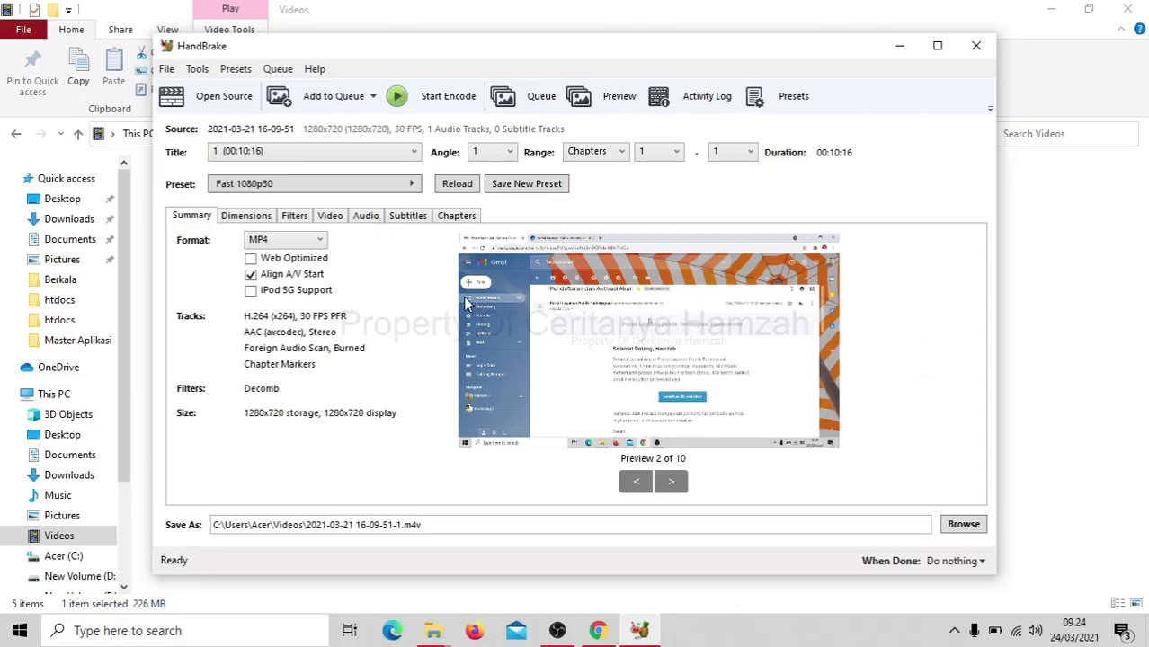
Set the cropping mode to Custom in the video's dimension settings.
click(238, 220)
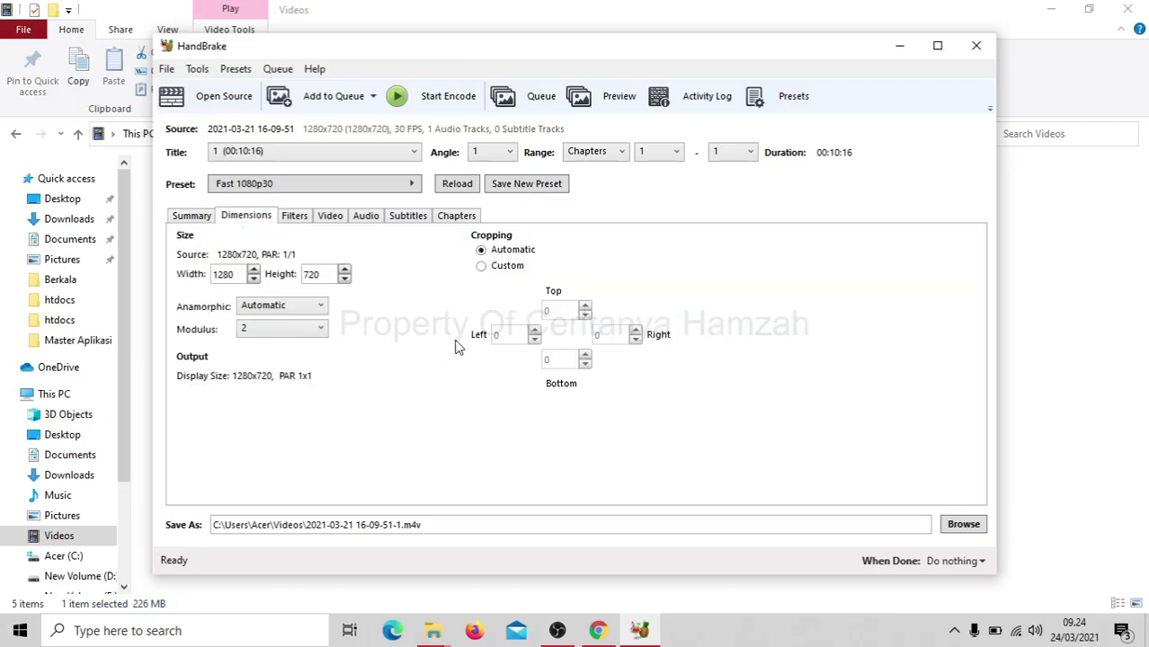
click(239, 273)
click(325, 276)
click(327, 276)
click(494, 269)
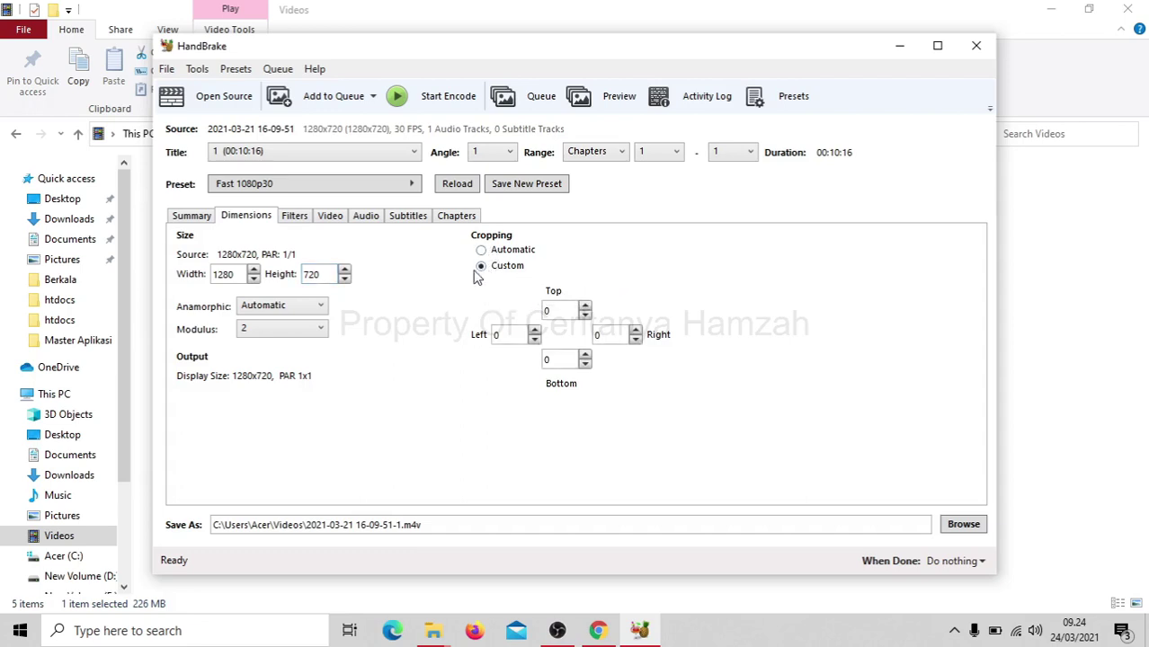
click(517, 340)
click(559, 359)
Set the video's constant quality to RF 35 in the video encoding settings.
click(335, 223)
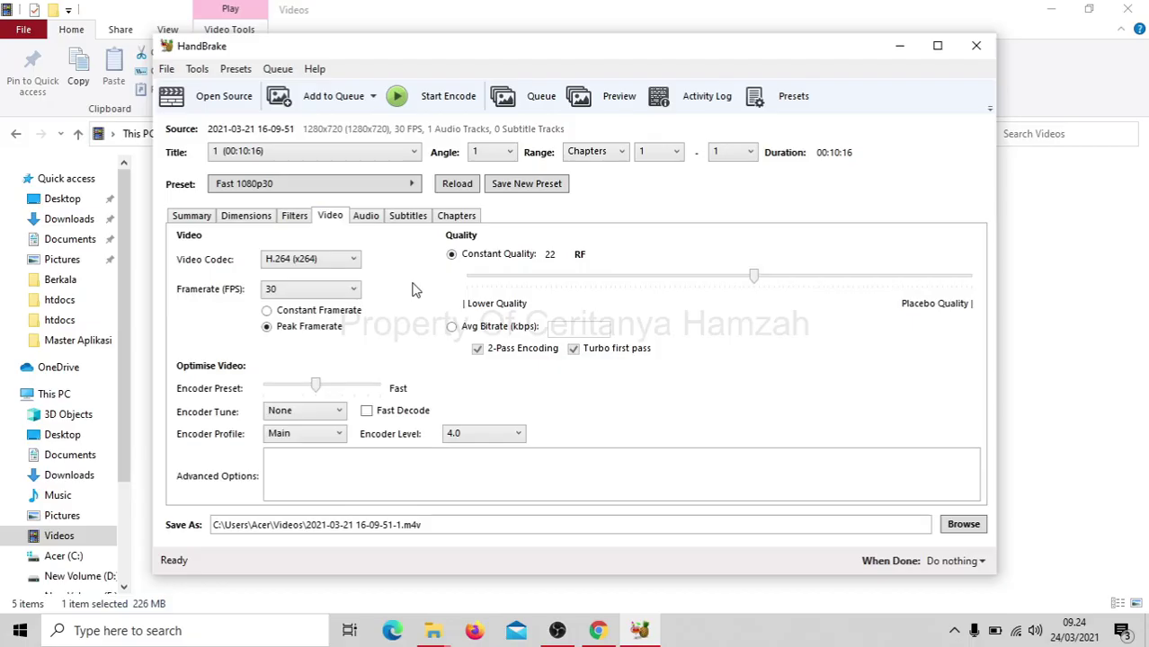
click(353, 290)
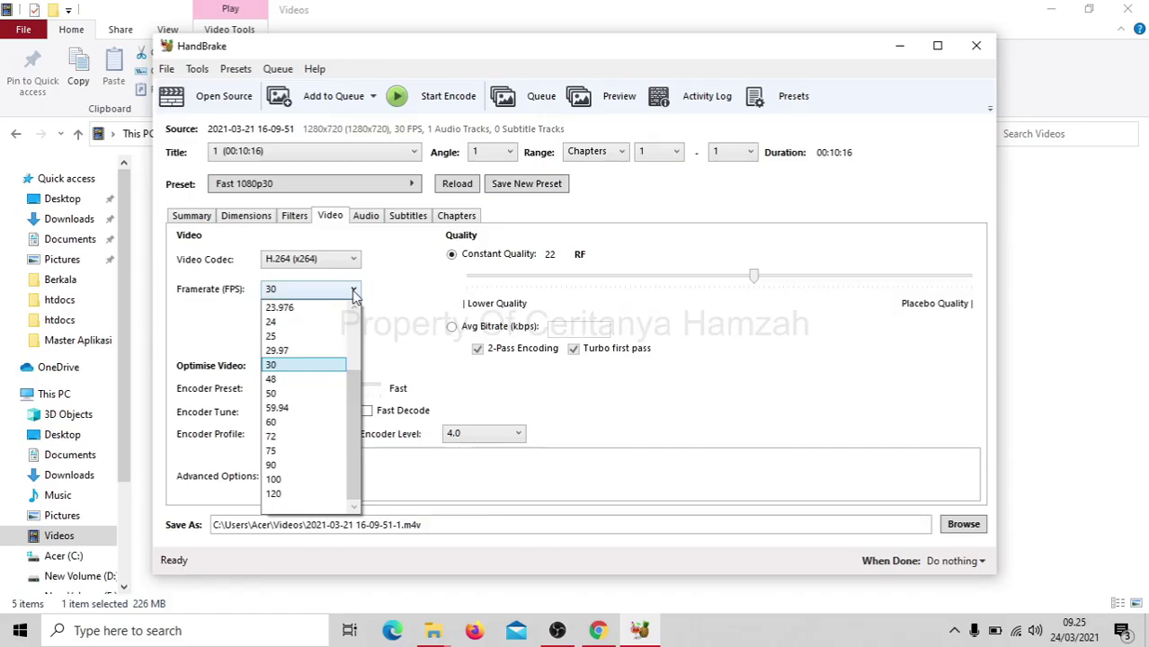
click(389, 312)
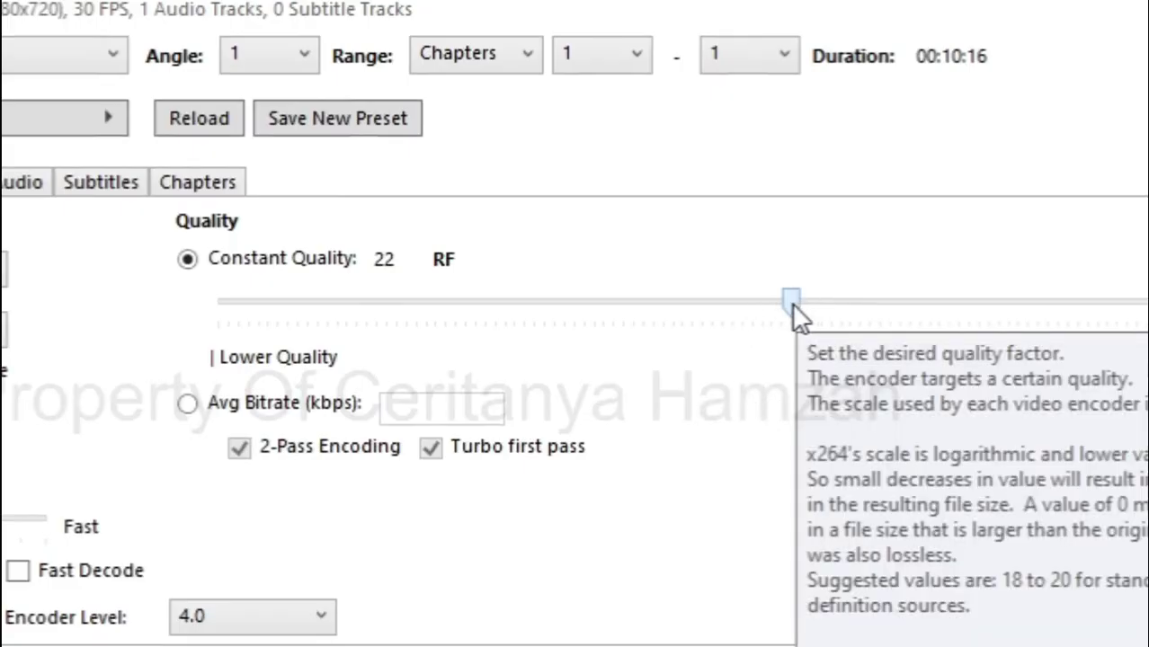
drag(791, 303, 309, 305)
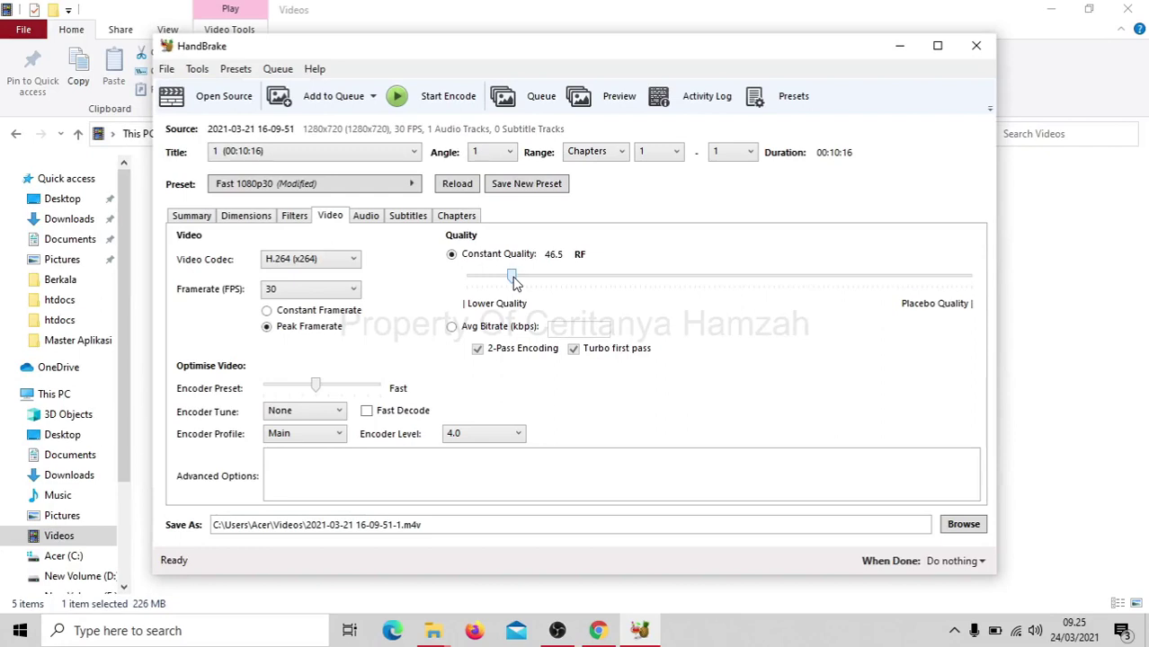
drag(515, 281, 724, 296)
drag(724, 295, 676, 293)
mouse_move(676, 293)
mouse_down()
mouse_move(680, 279)
mouse_move(719, 280)
mouse_move(677, 278)
mouse_up()
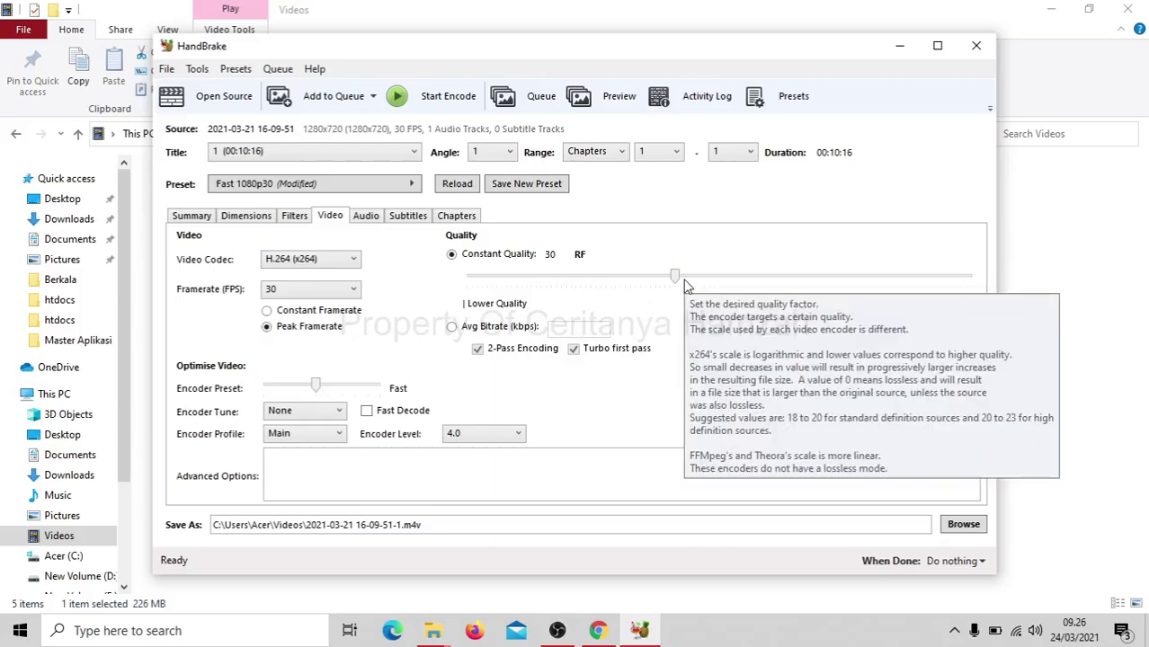
drag(678, 279, 628, 280)
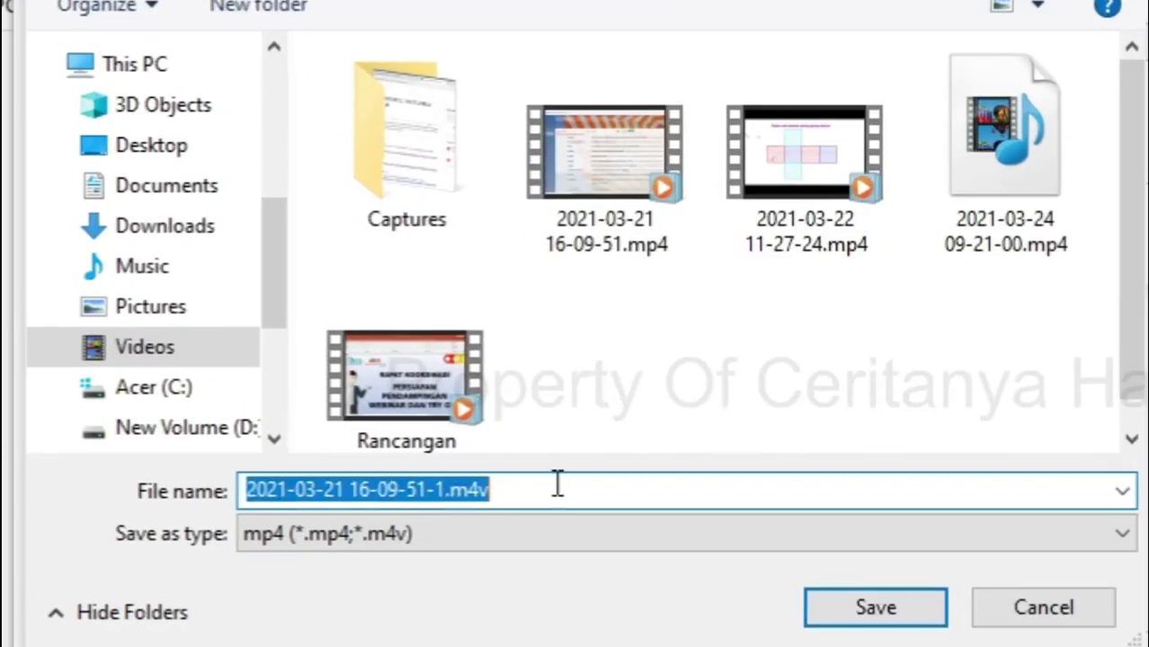
Set the output file to "hasil kompress.mp4" in the Videos folder.
click(426, 377)
key(BackSpace)
key(BackSpace)
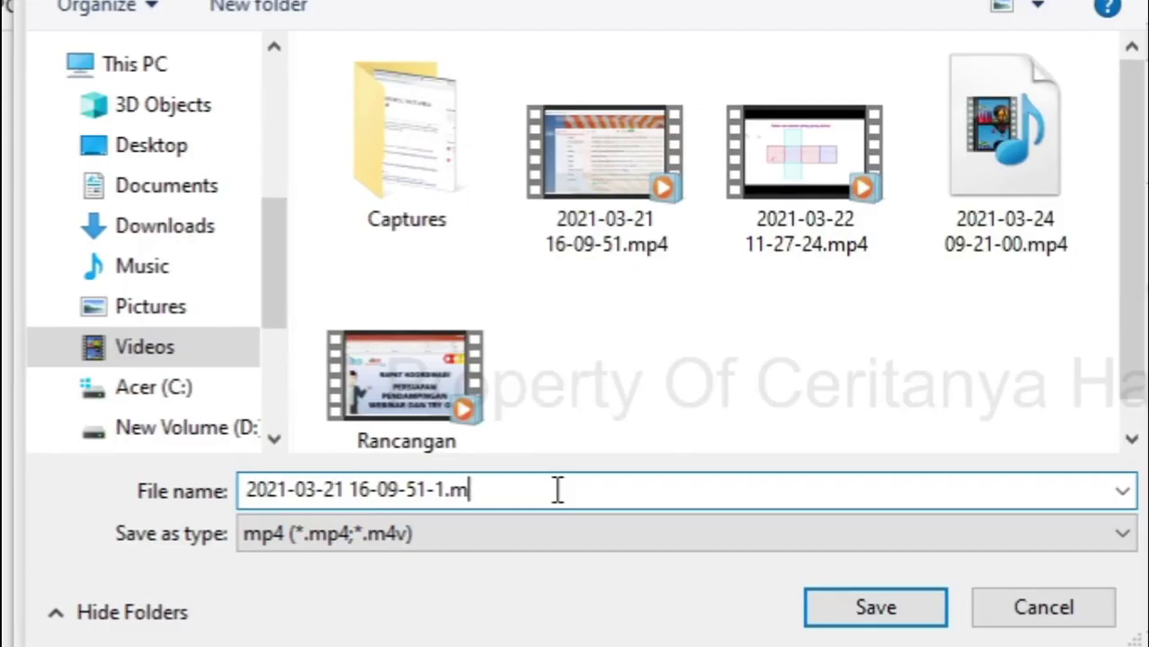
text(p4)
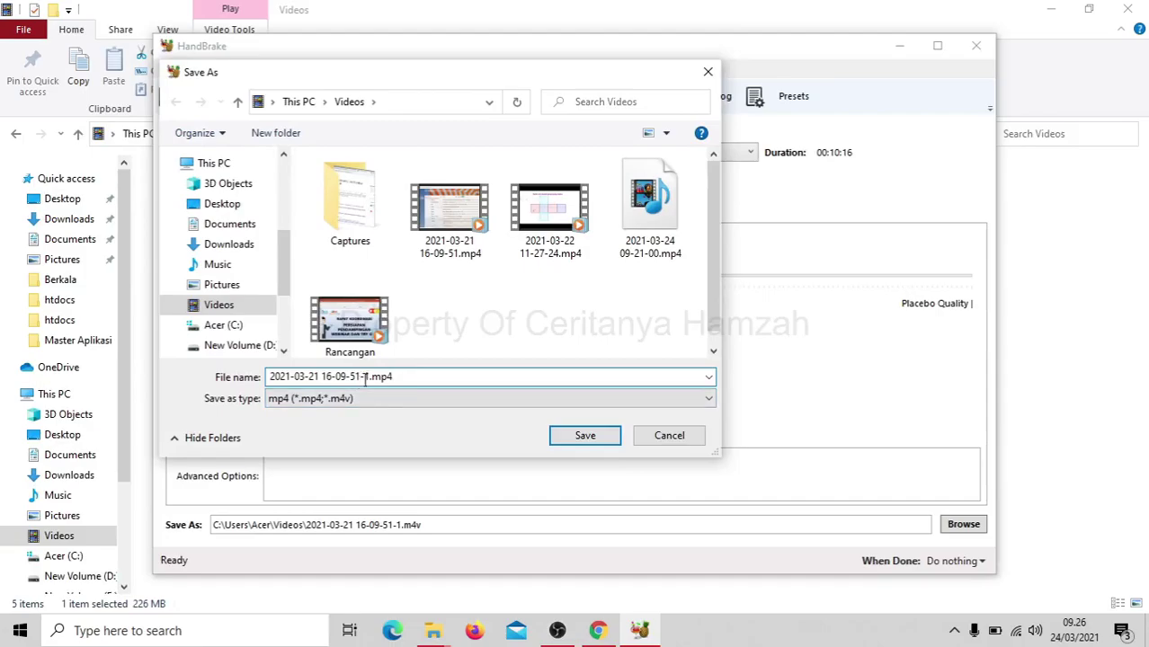
drag(368, 377, 169, 368)
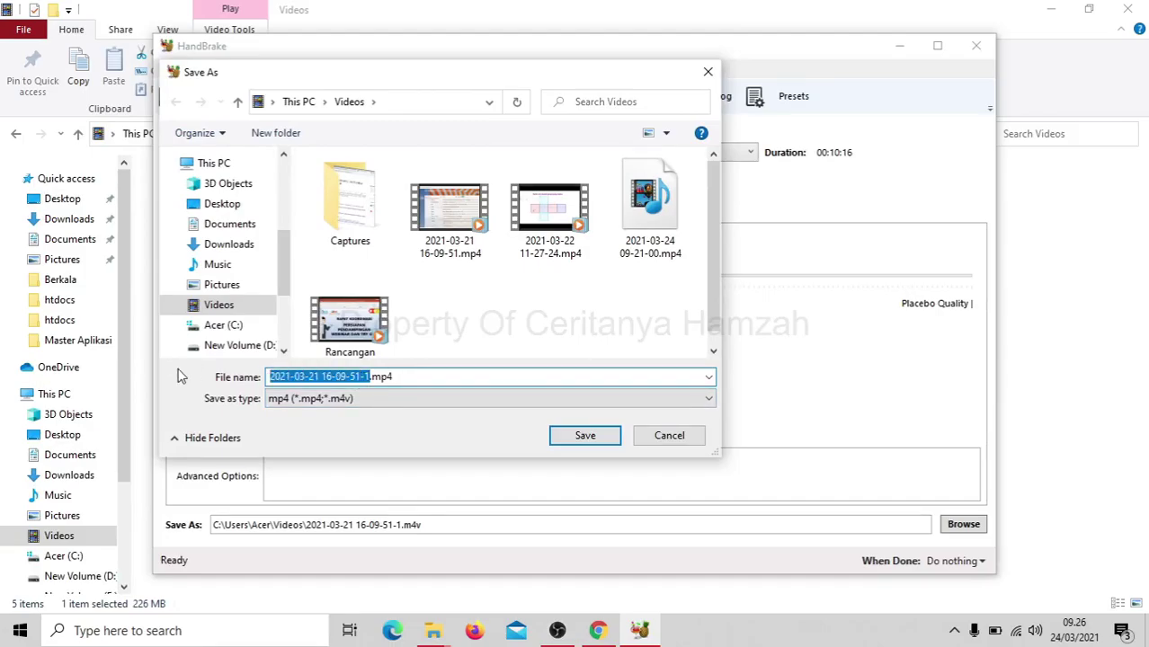
text(hasil ko)
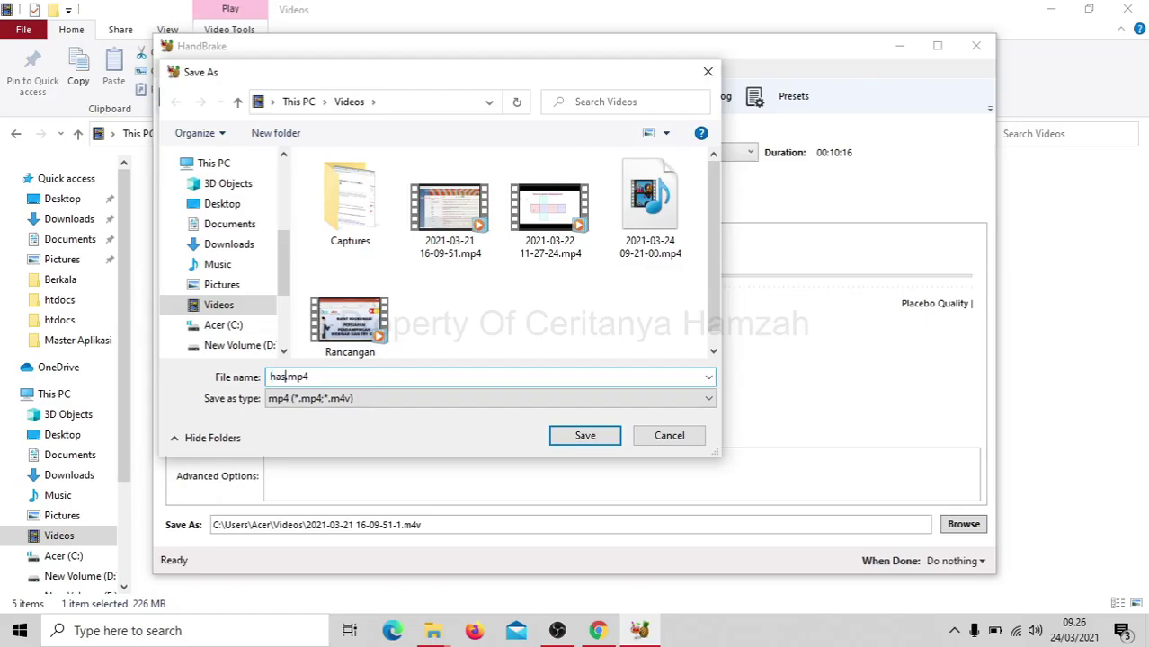
text(mpress)
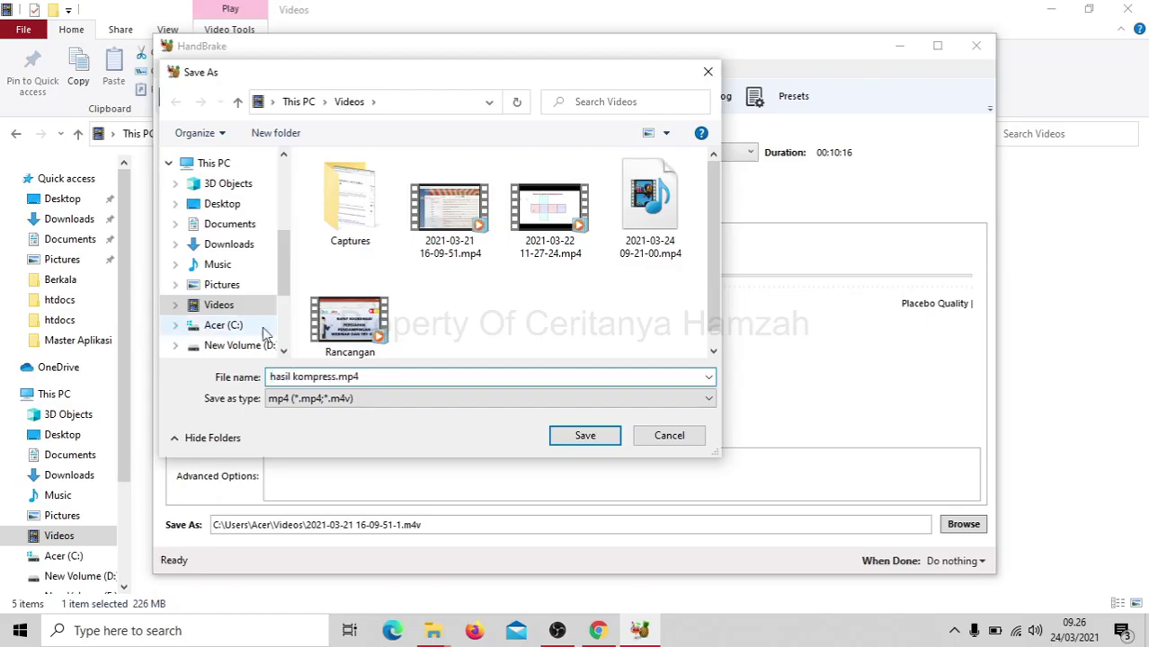
click(595, 437)
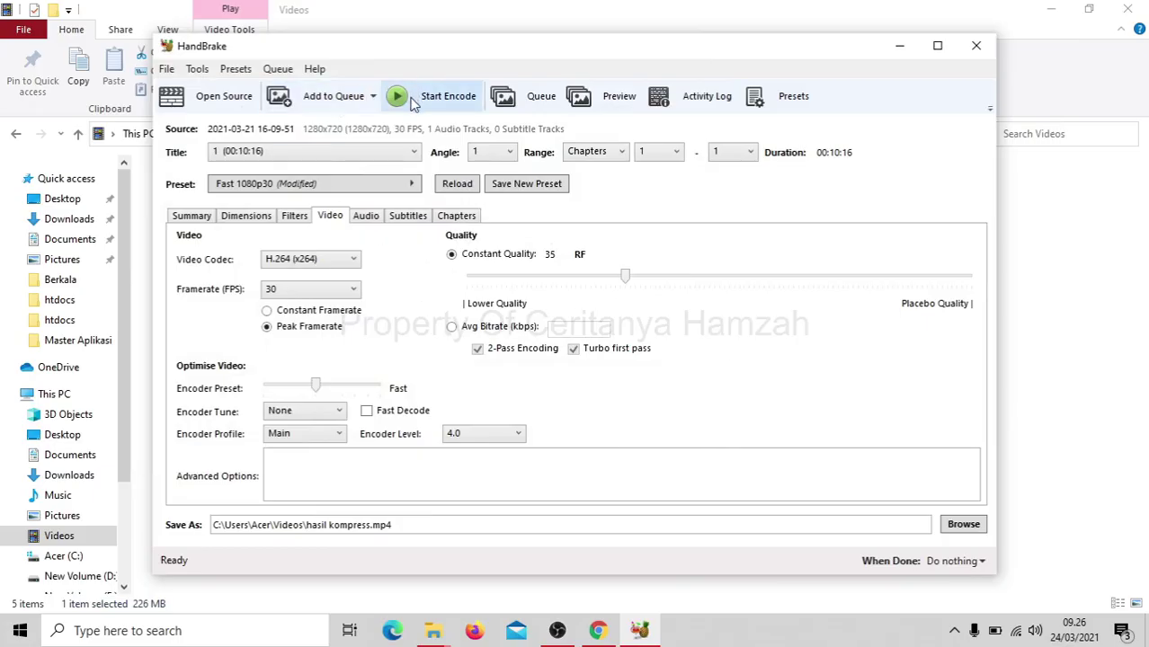
Encode the video, wait for the queue to finish, and minimize HandBrake to reveal the Videos folder.
click(413, 101)
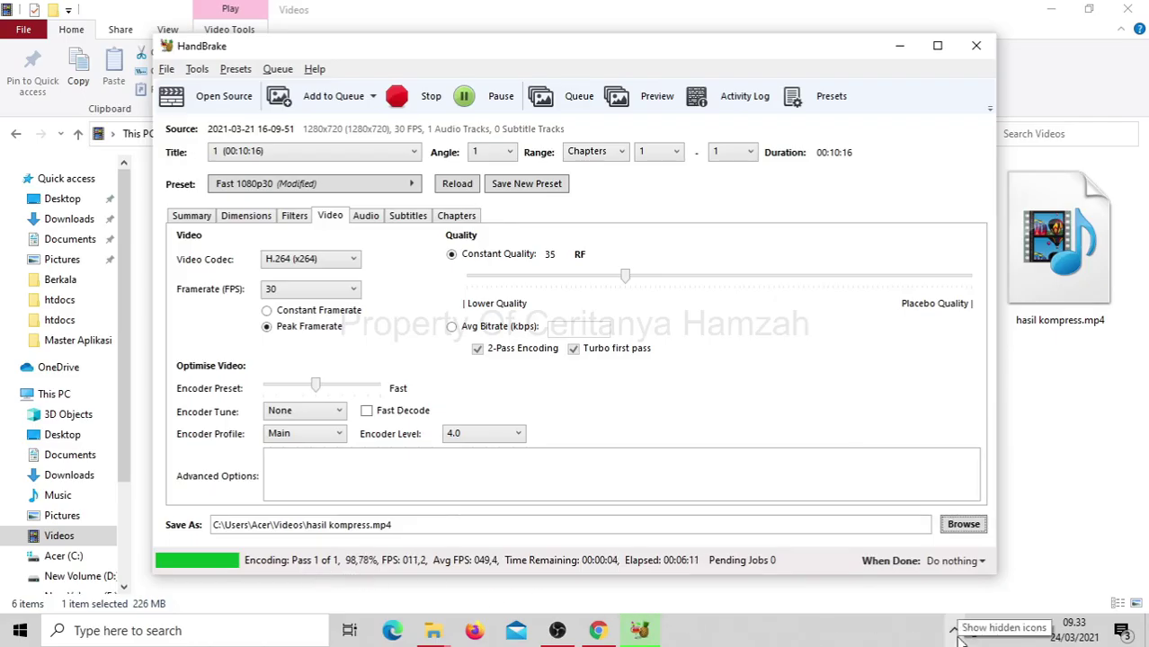
click(956, 632)
click(870, 406)
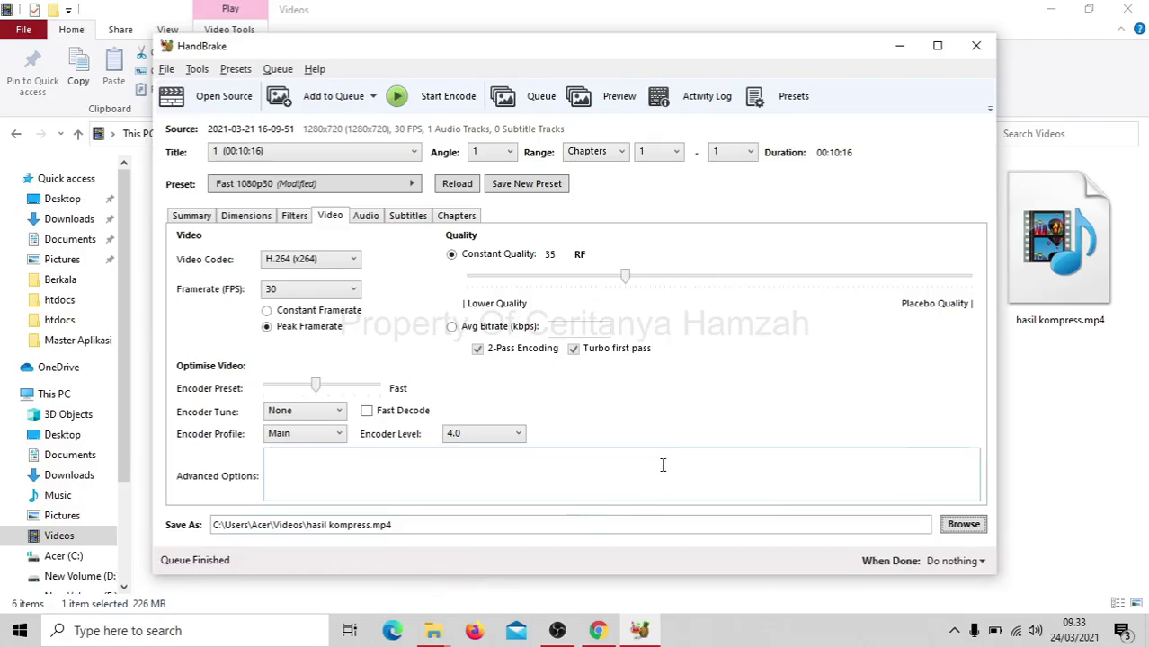
mouse_move(679, 456)
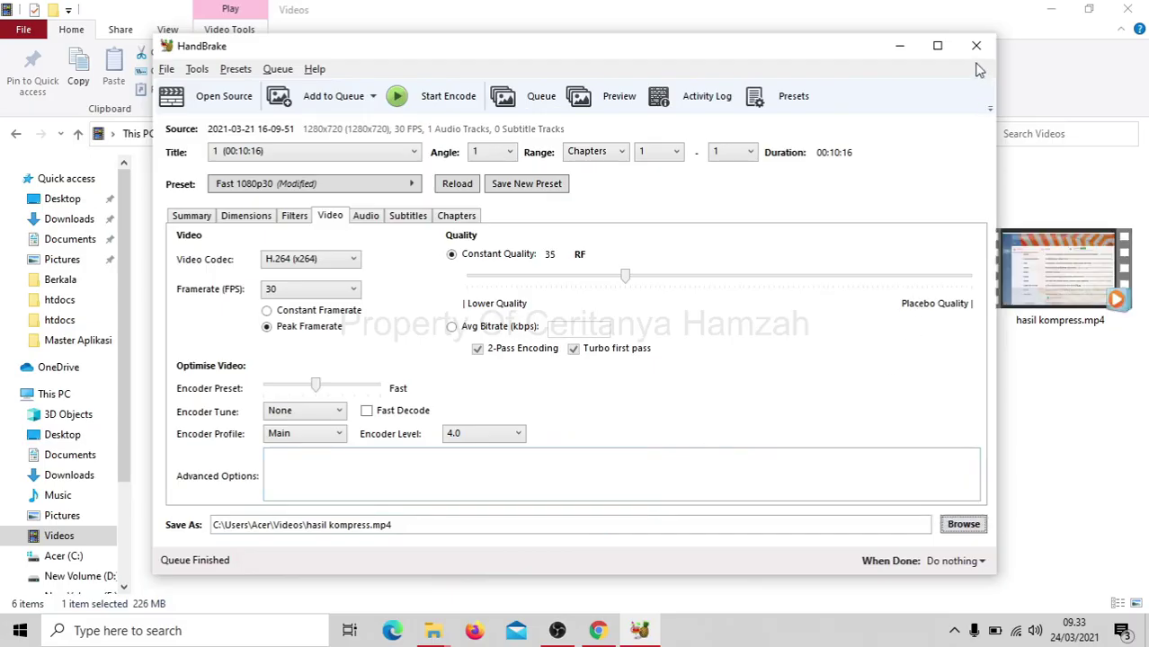
click(899, 45)
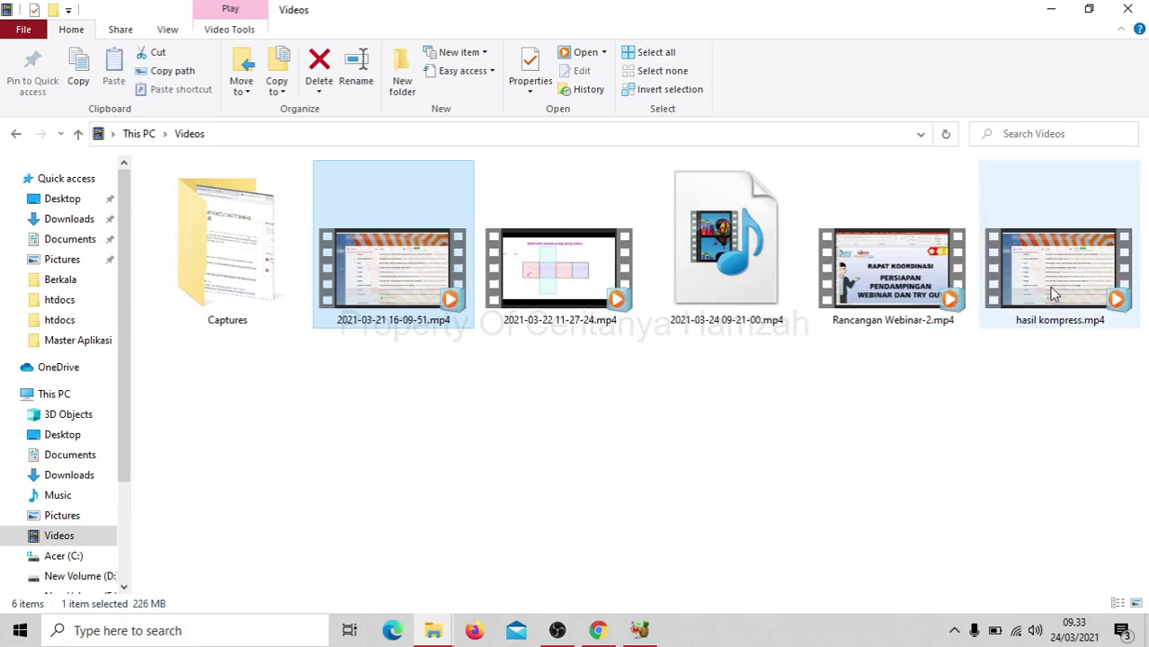
click(929, 393)
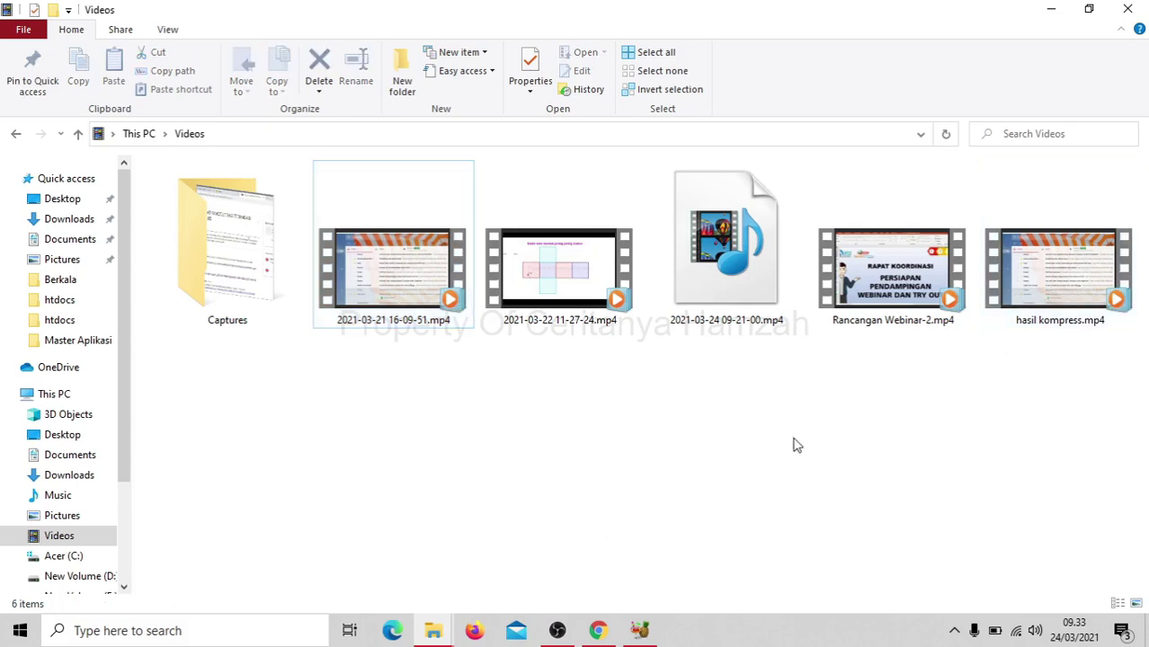
double_click(405, 277)
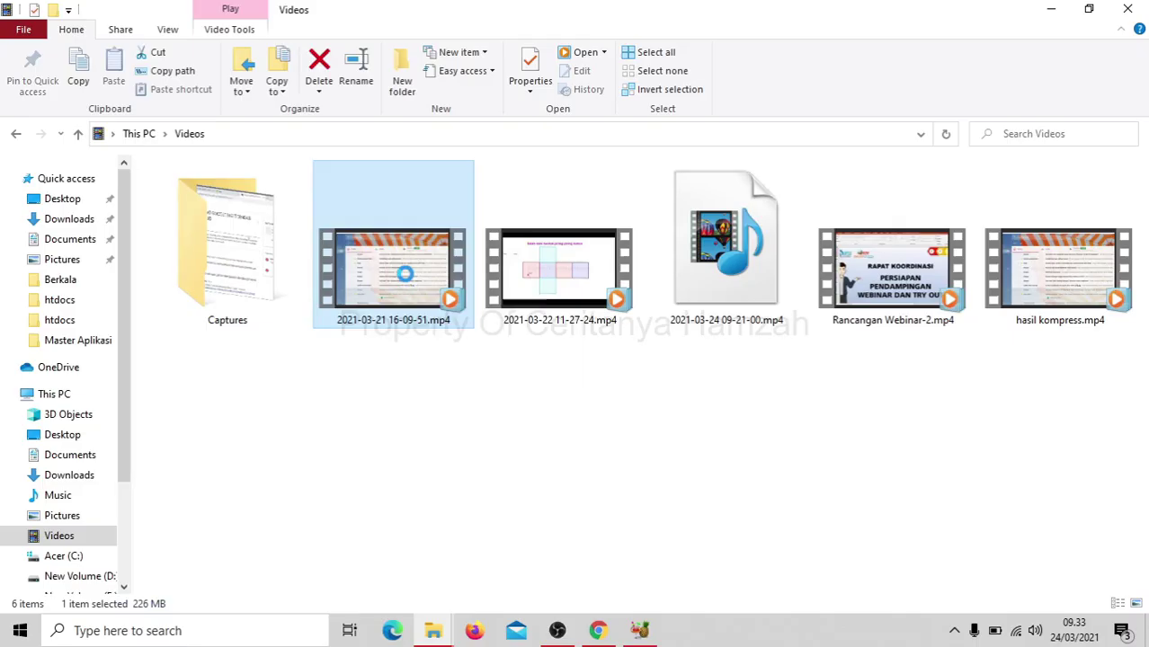
right_click(404, 296)
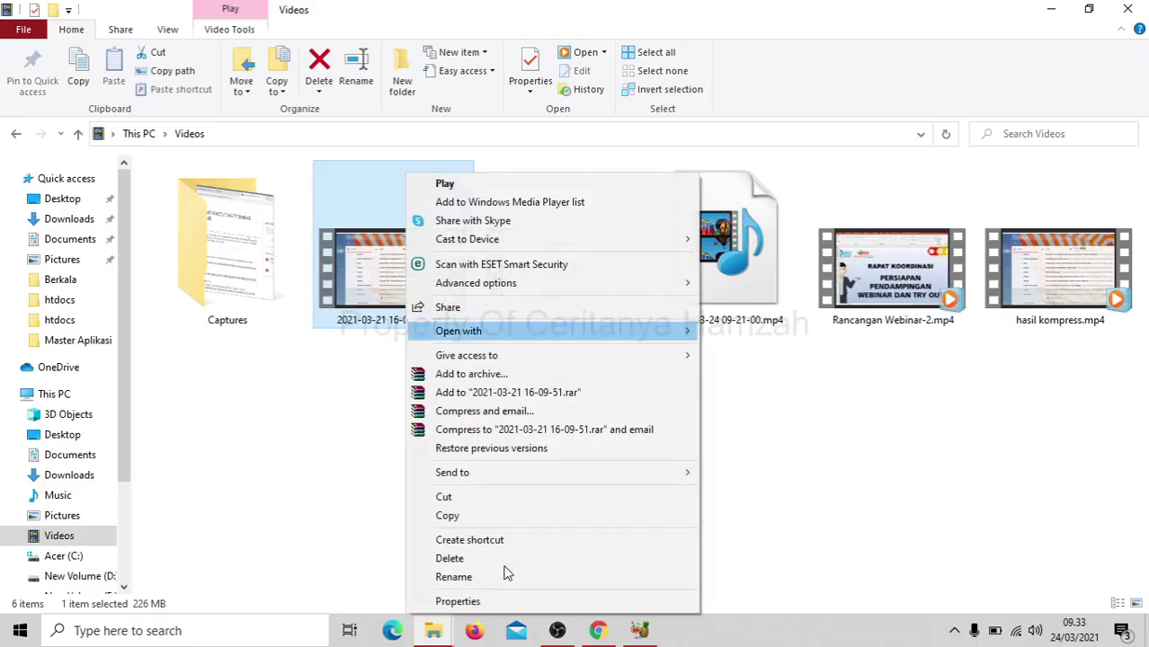
click(503, 602)
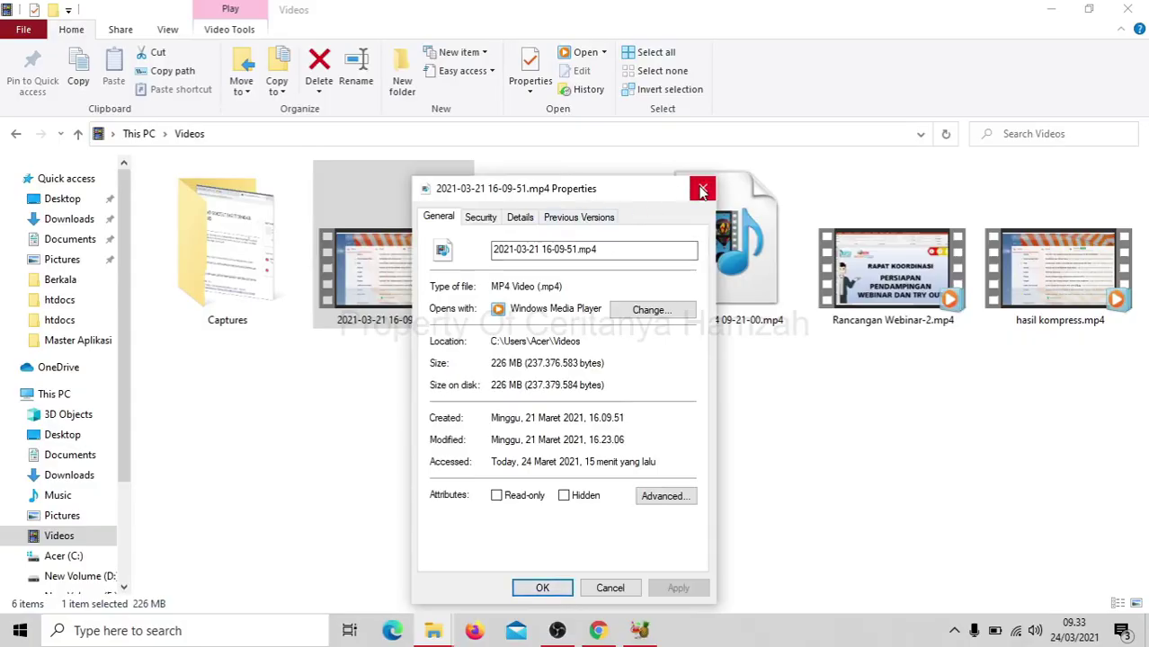
click(702, 190)
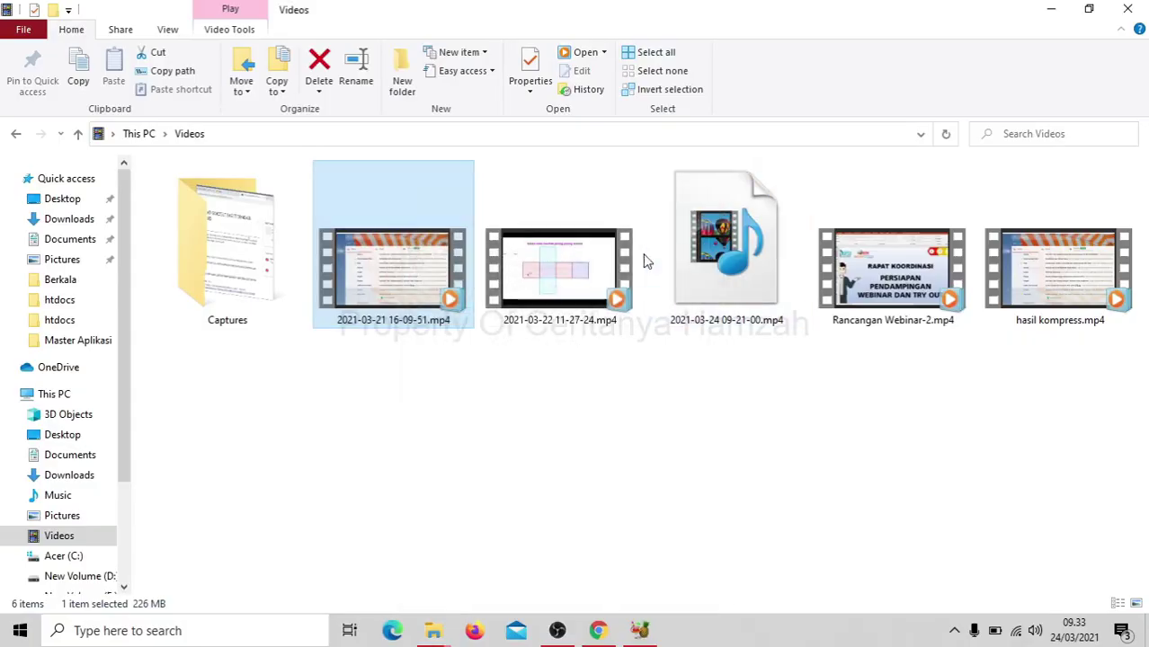
Check the file size of the compressed video "hasil kompress.mp4" in its properties, and close them.
click(1063, 286)
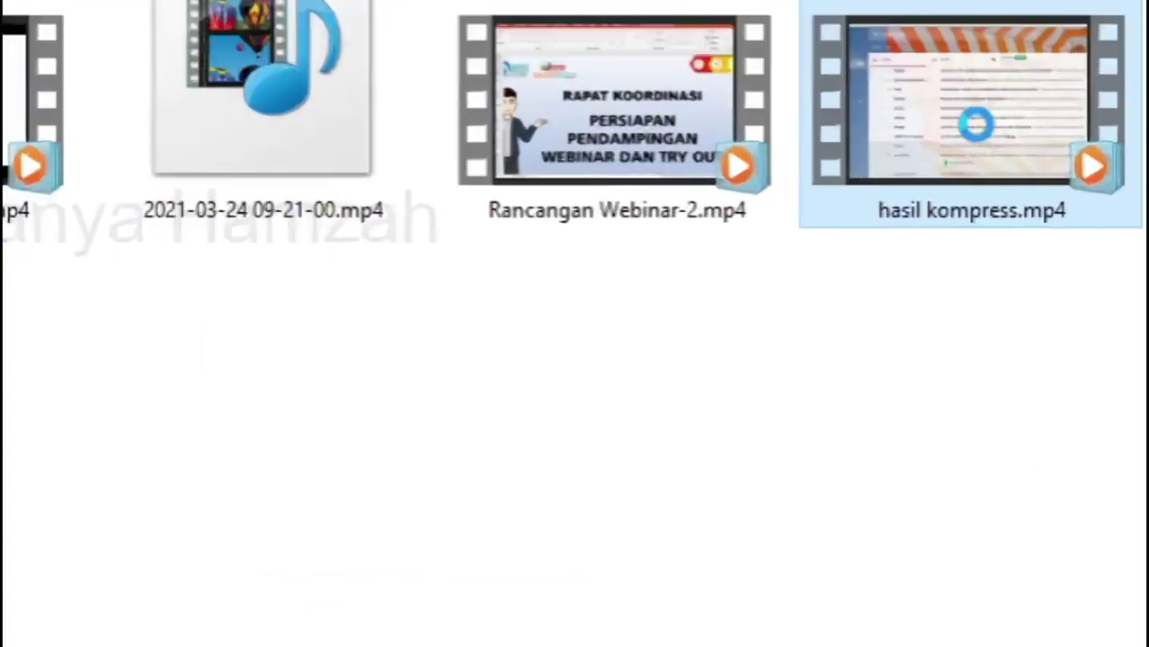
right_click(1063, 286)
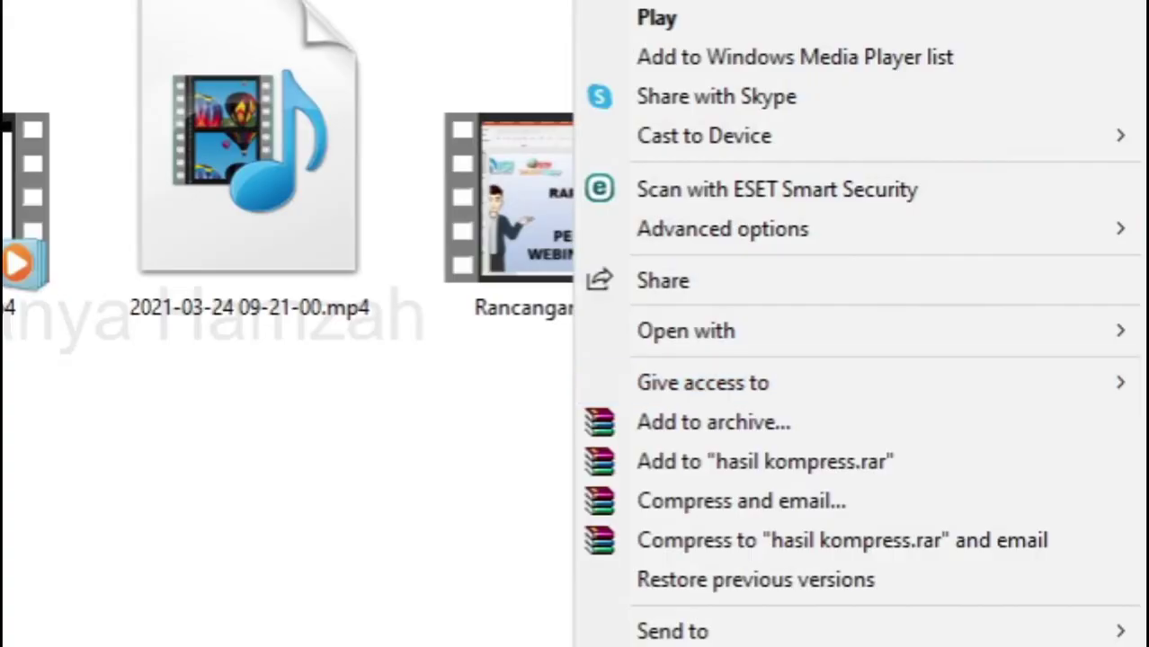
key(r)
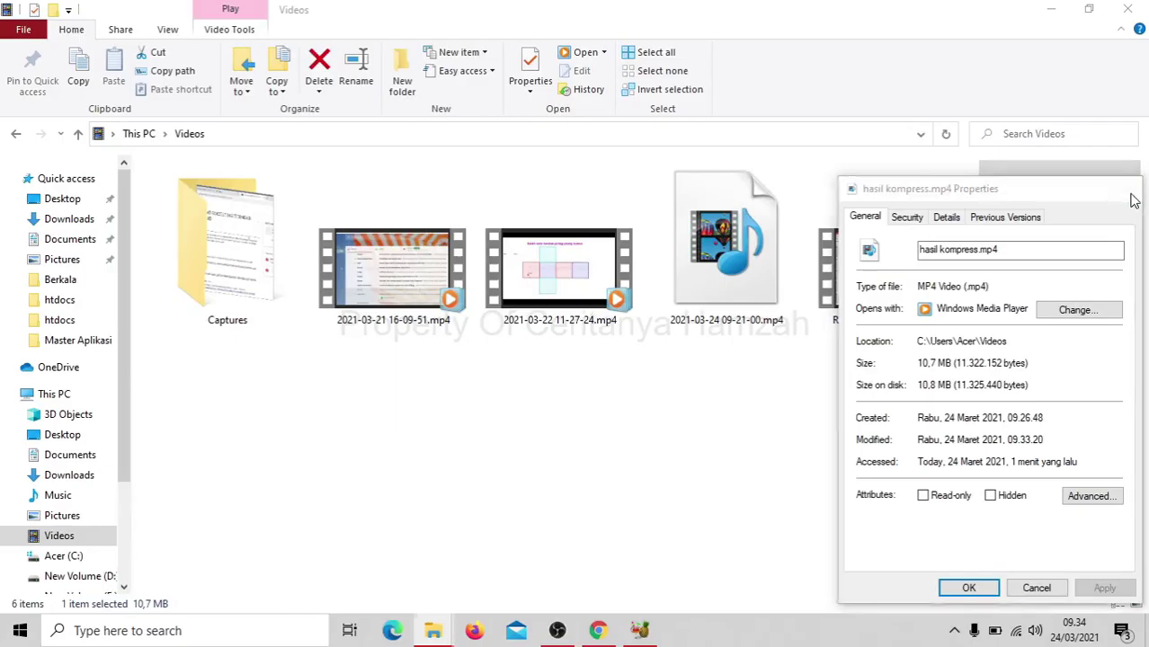
click(1130, 196)
click(994, 386)
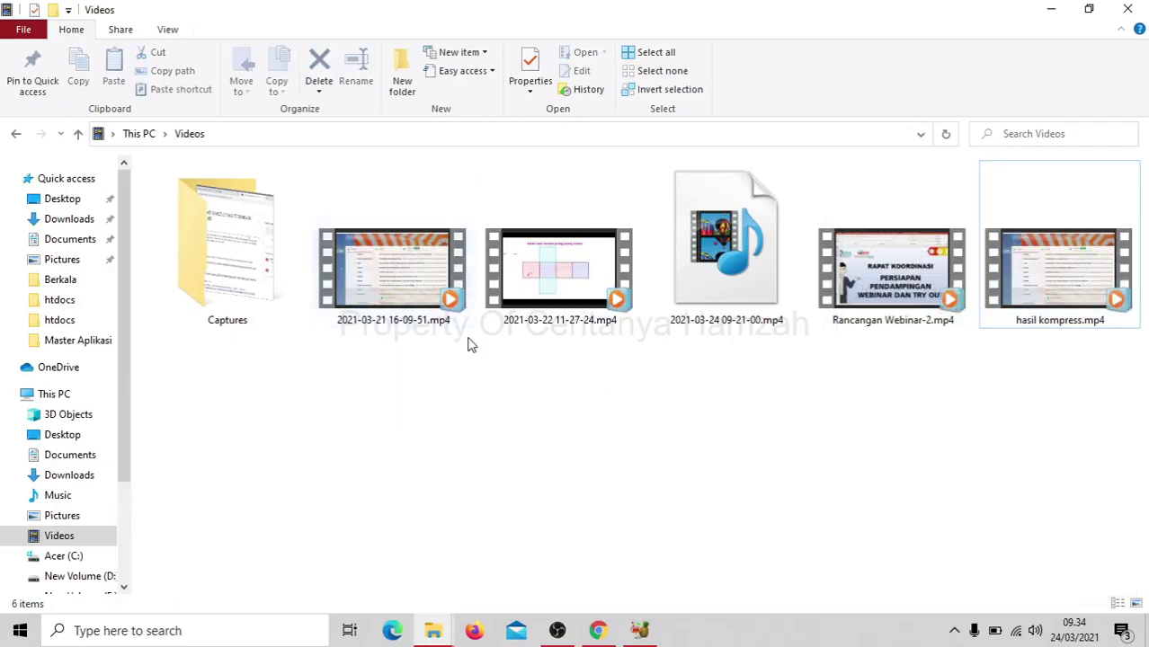
click(415, 308)
double_click(416, 308)
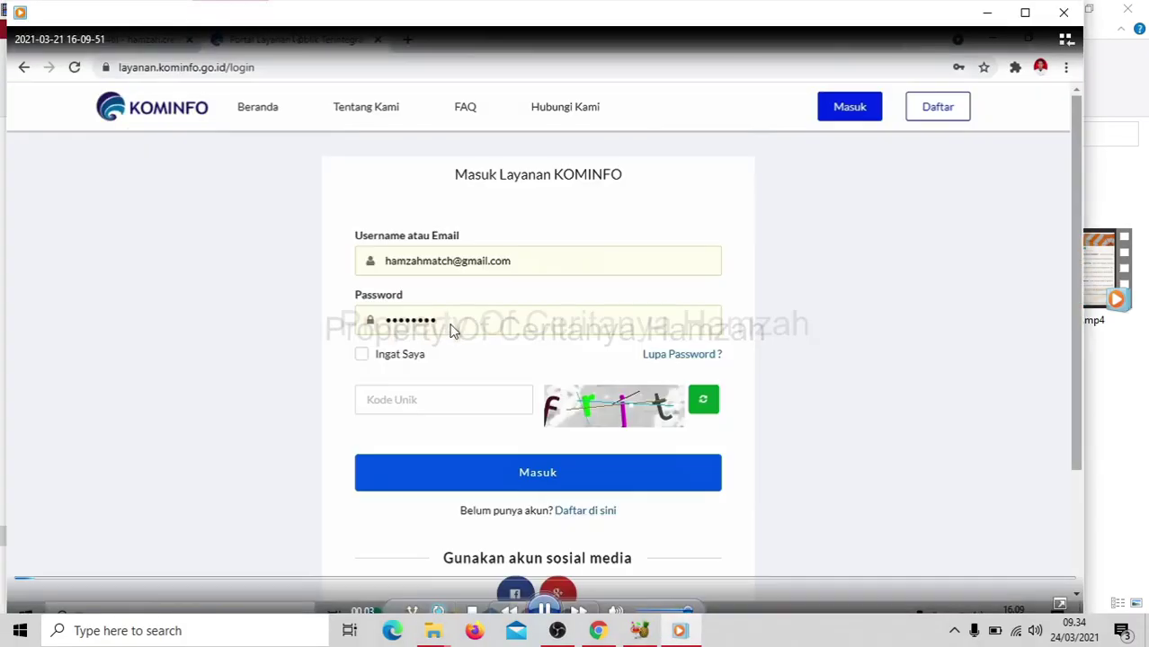
click(550, 610)
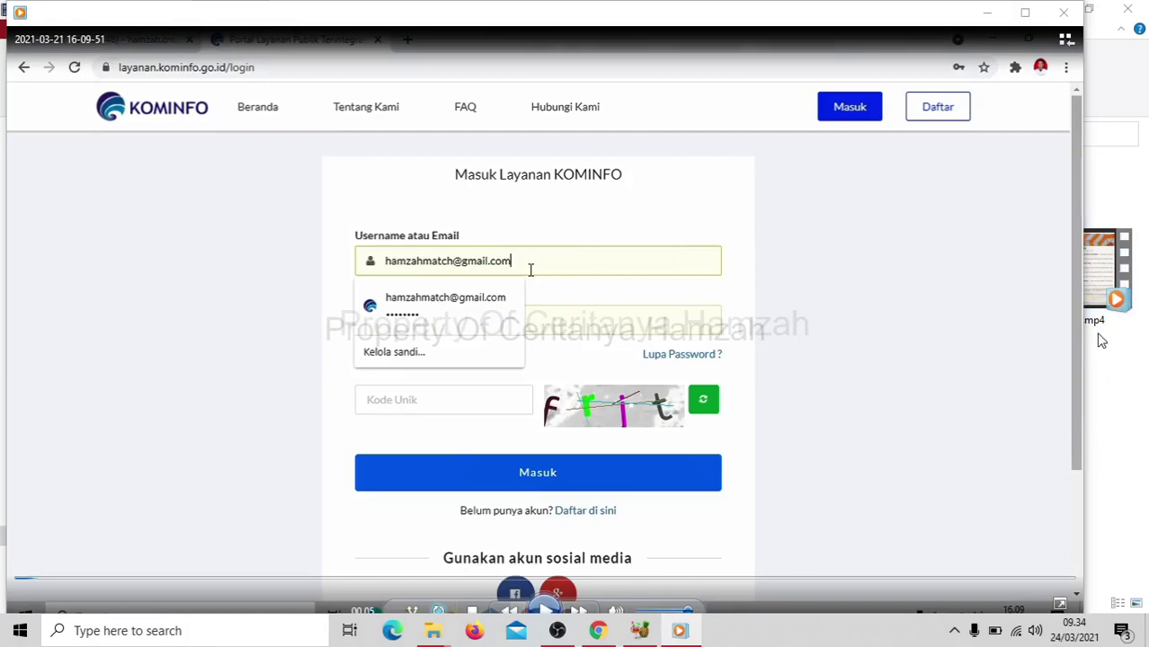
drag(1082, 377, 447, 377)
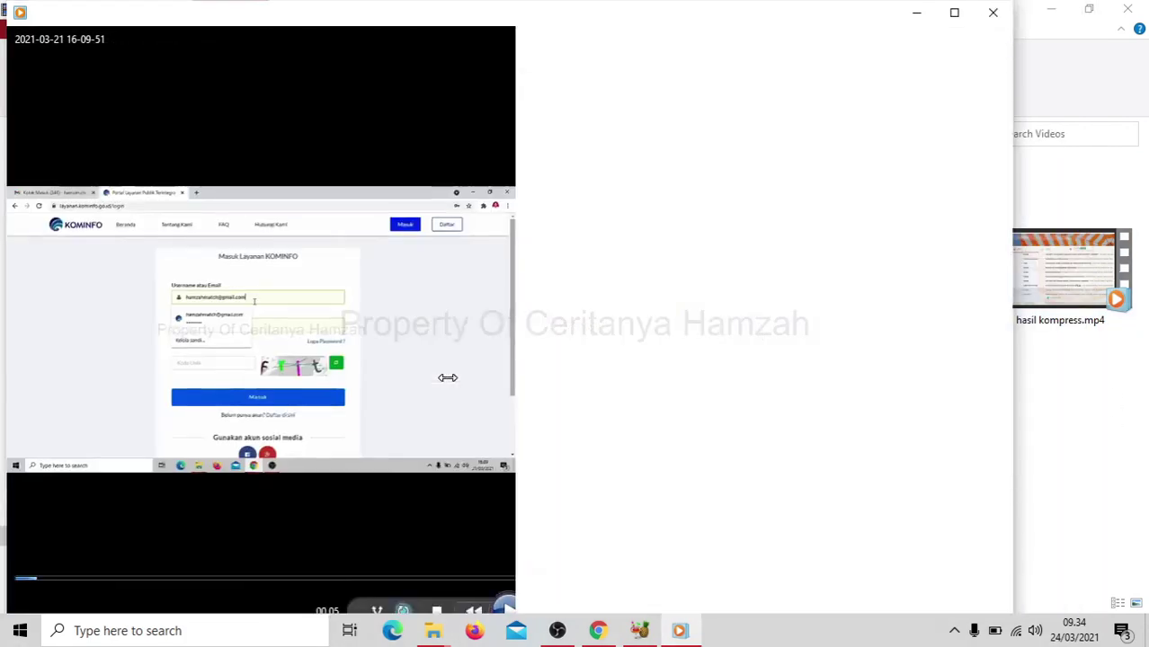
click(896, 400)
Play the compressed video "hasil kompress.mp4" to inspect its picture quality, pausing and resuming it, and close the player.
click(1066, 286)
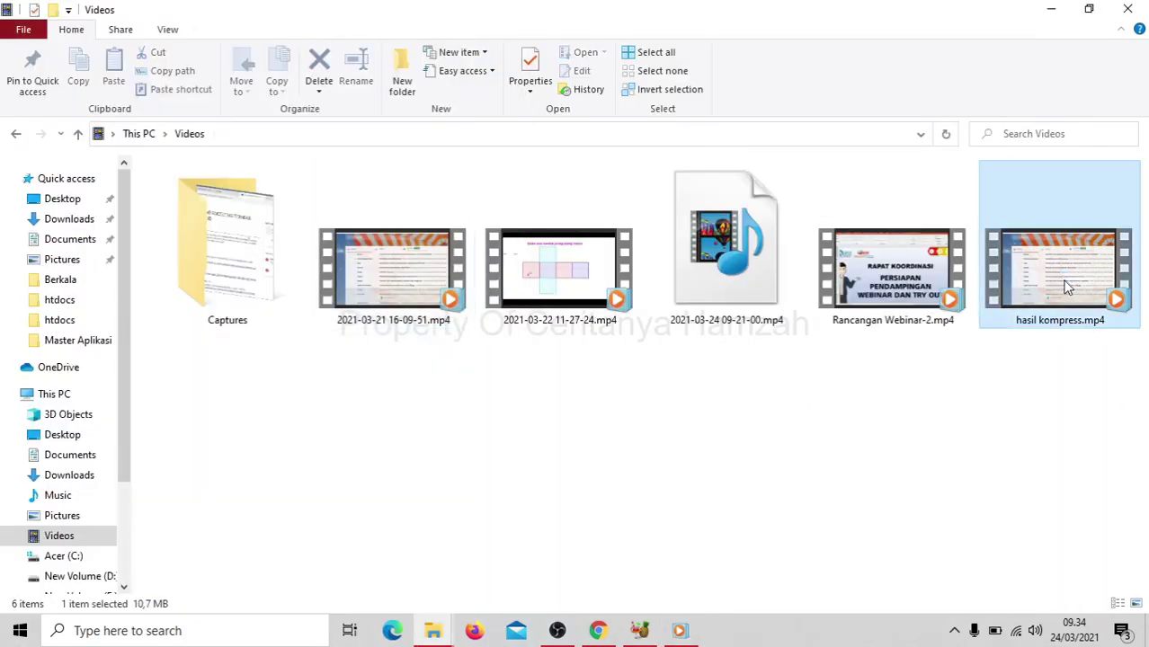
double_click(1066, 286)
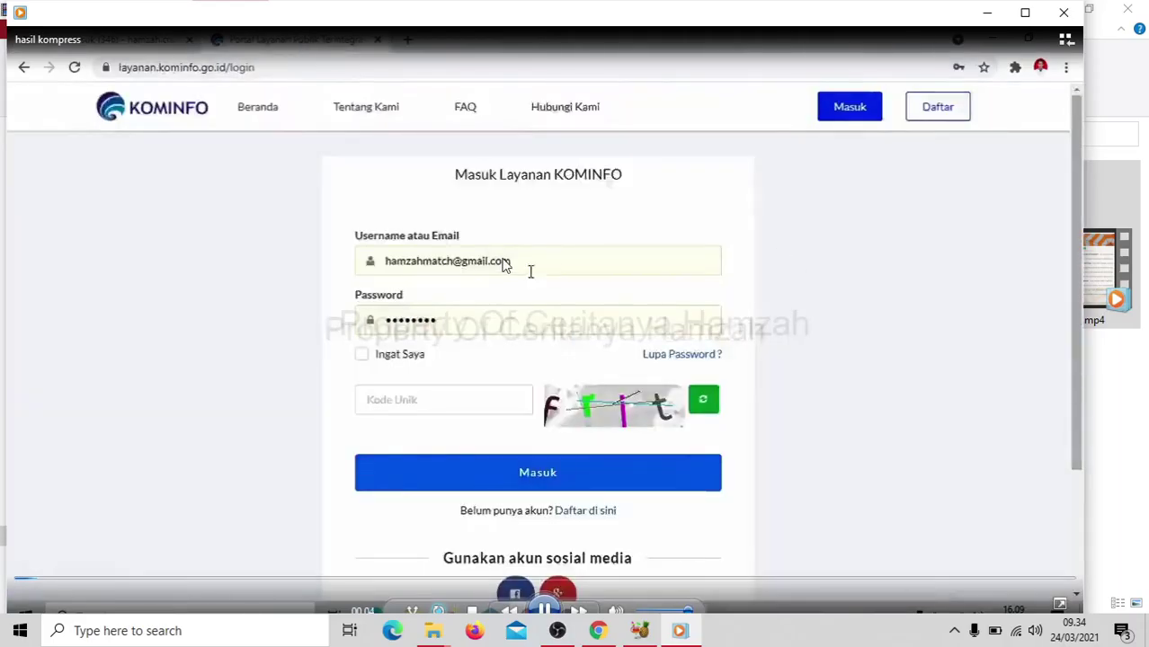
click(546, 610)
click(546, 610)
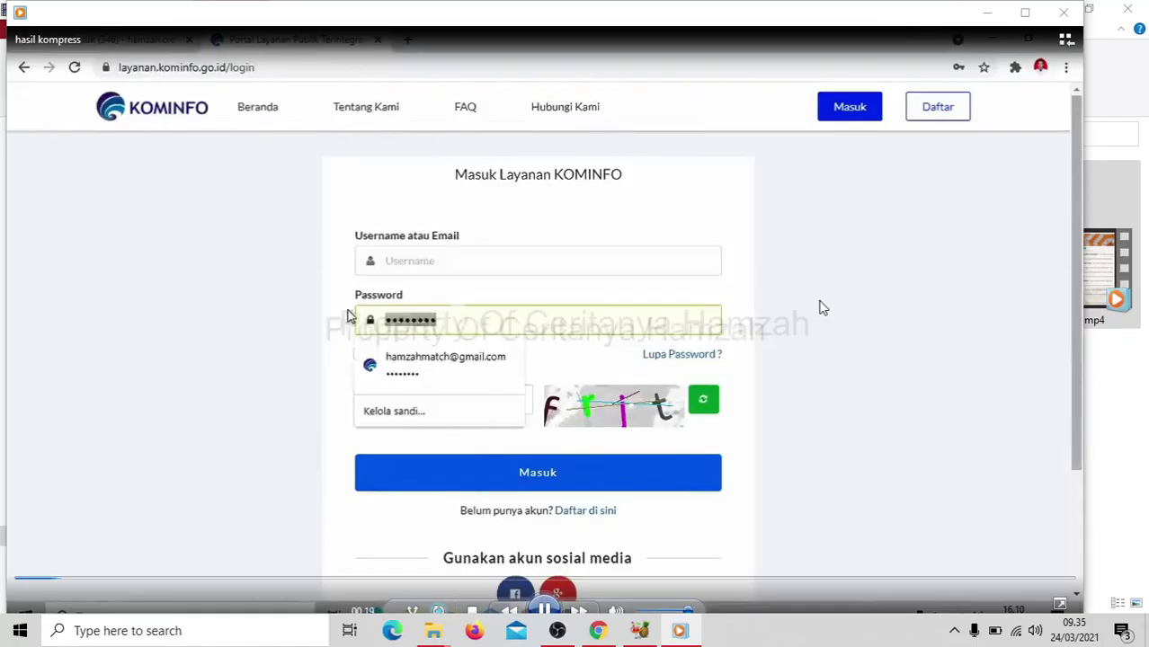
click(1064, 16)
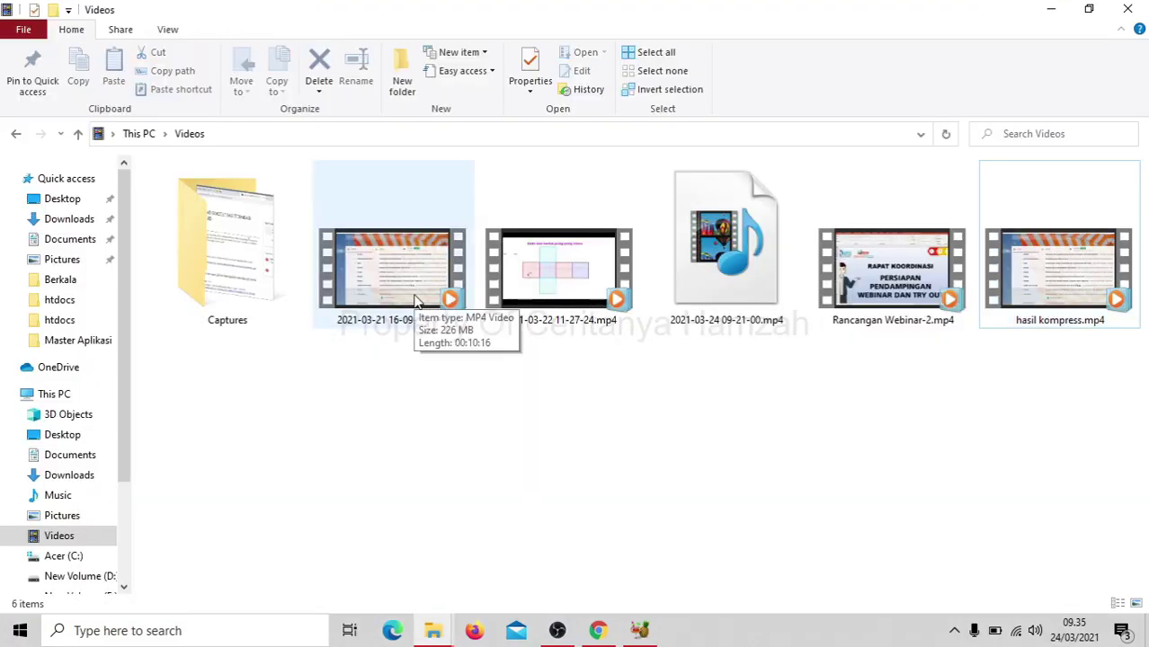
Compare the file details of "hasil kompress.mp4" with those of the original recording in the Videos folder.
click(1075, 299)
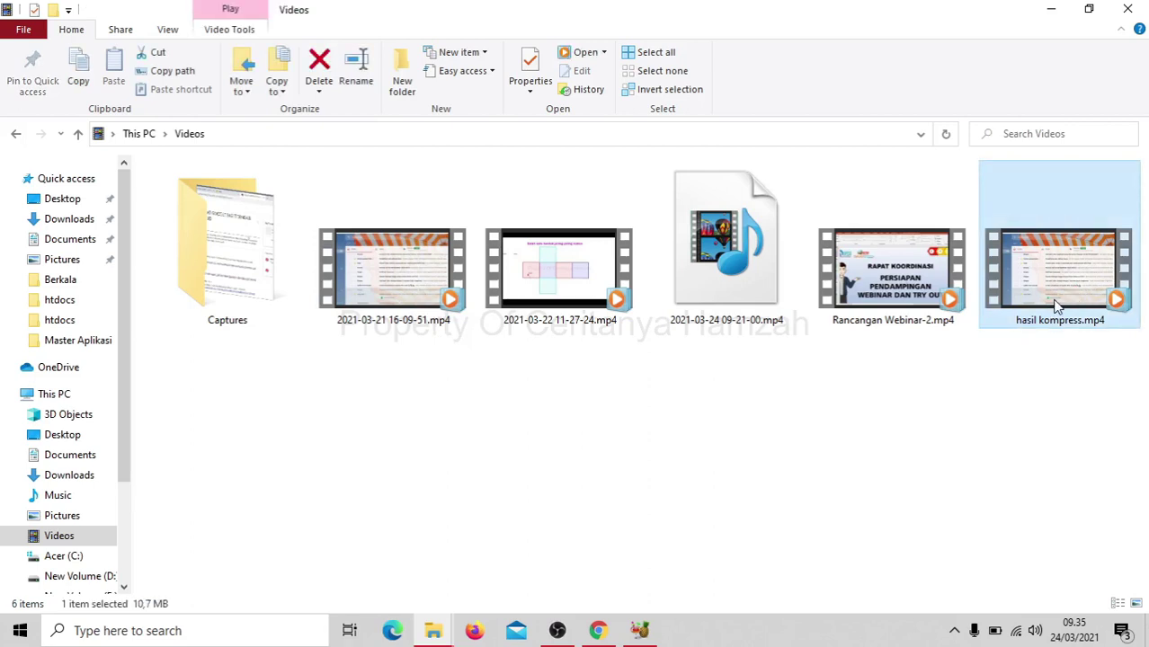
mouse_move(1057, 307)
click(643, 390)
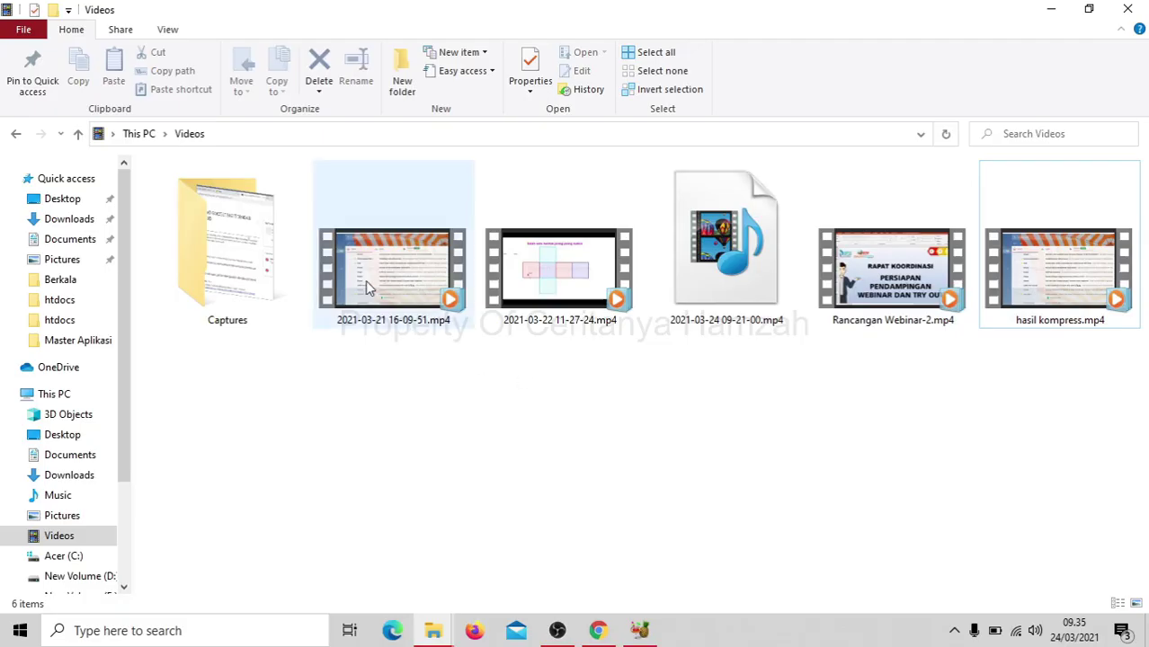
mouse_move(365, 288)
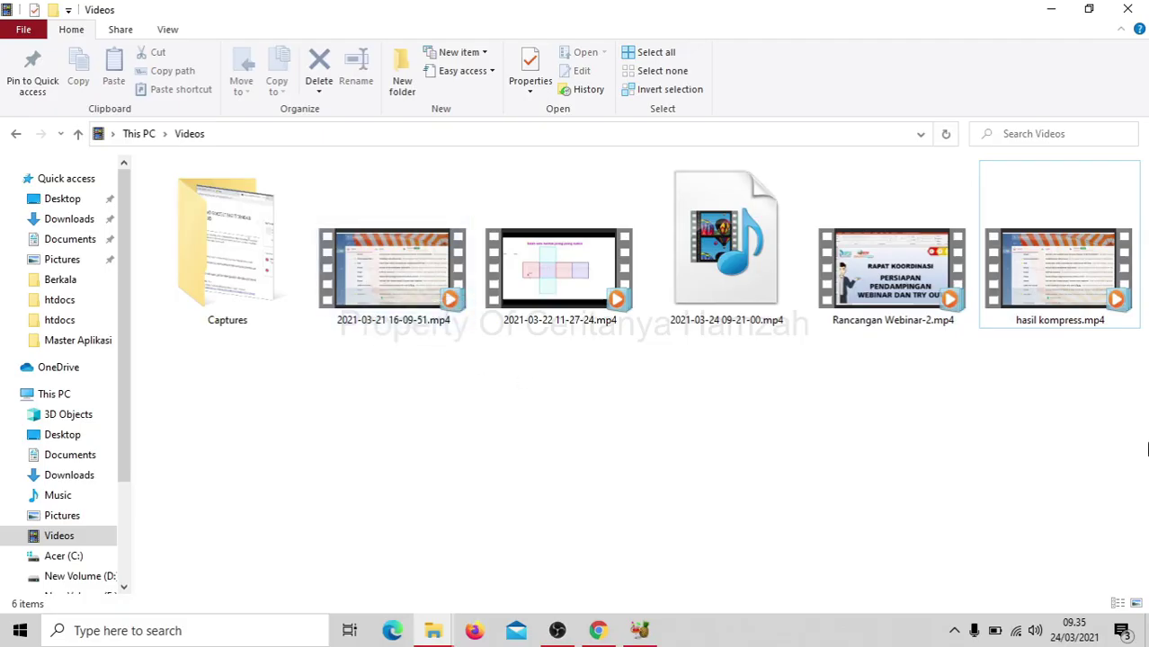